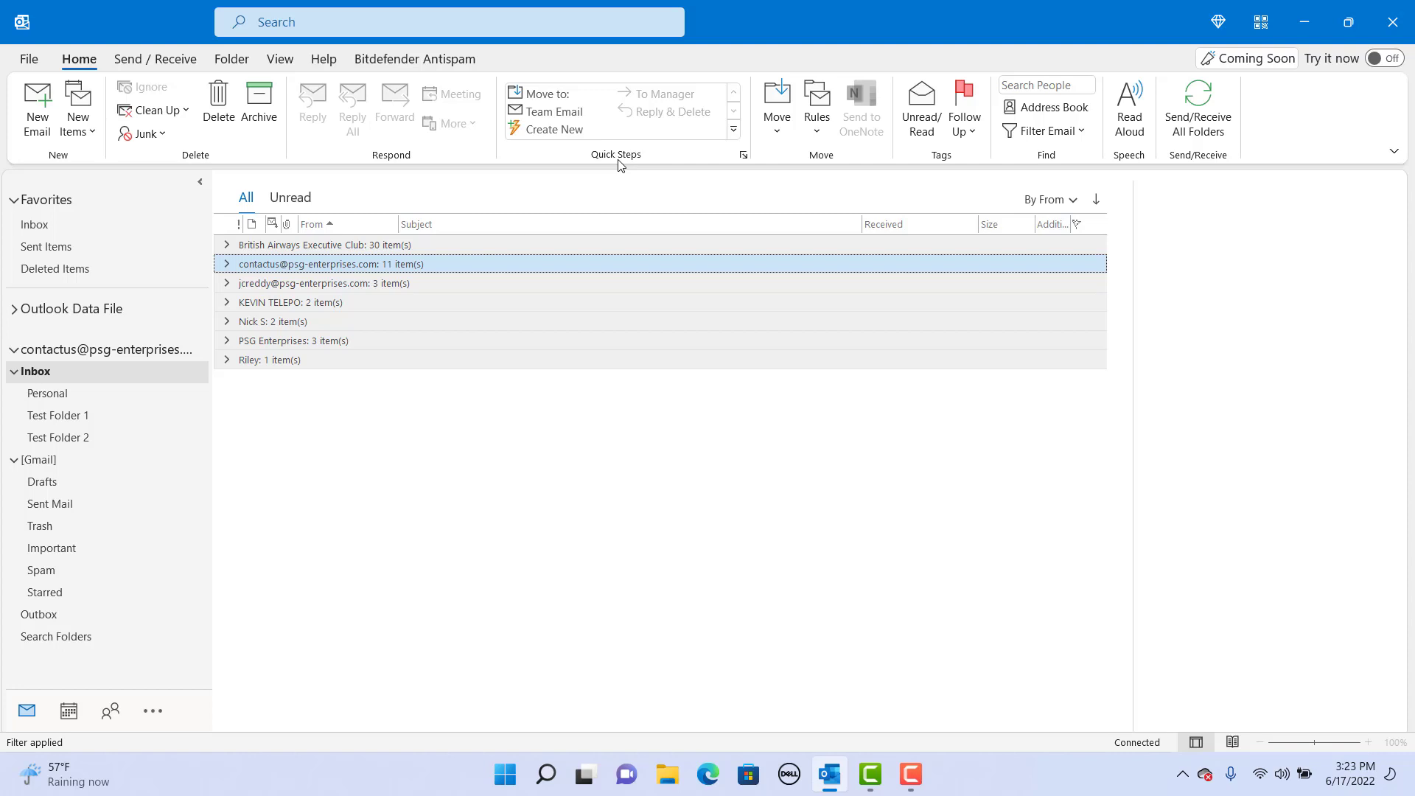
Step: Open Manage Quick Steps and start editing the Move to: quick step
{"action": "left_click", "coordinate": [744, 156]}
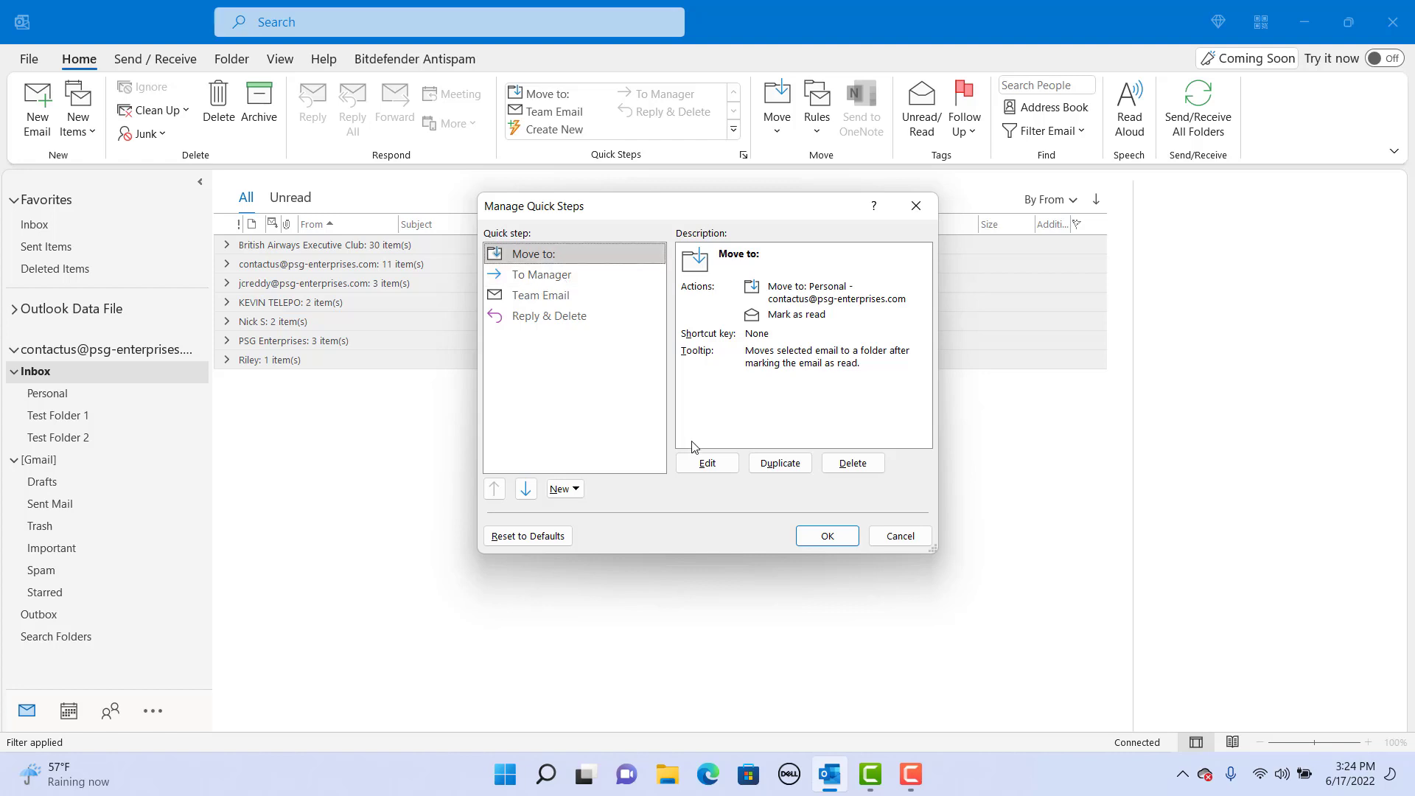
{"action": "left_click", "coordinate": [707, 464]}
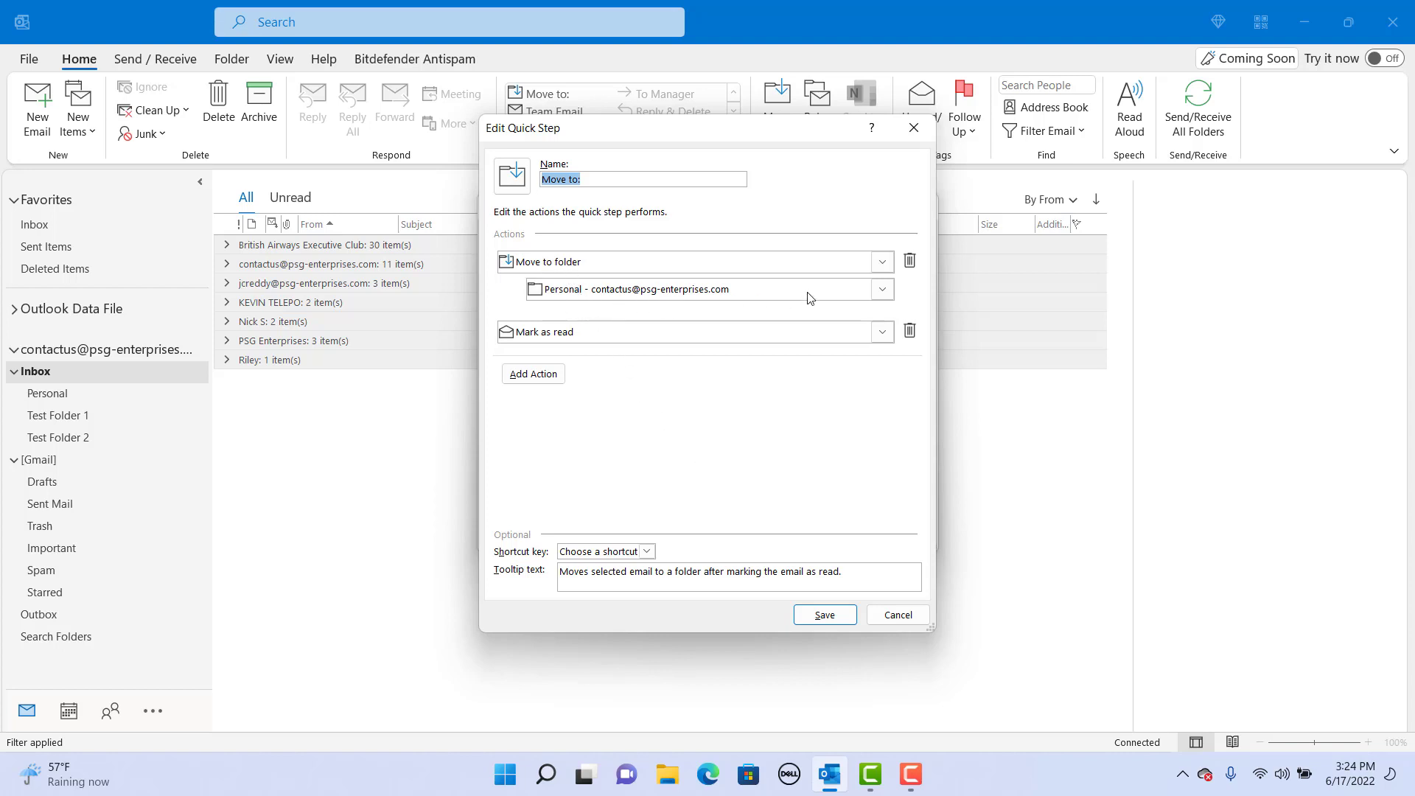
Step: Point the Move to: quick step at Test Folder 1 and make it mark mail unread
{"action": "left_click", "coordinate": [882, 290]}
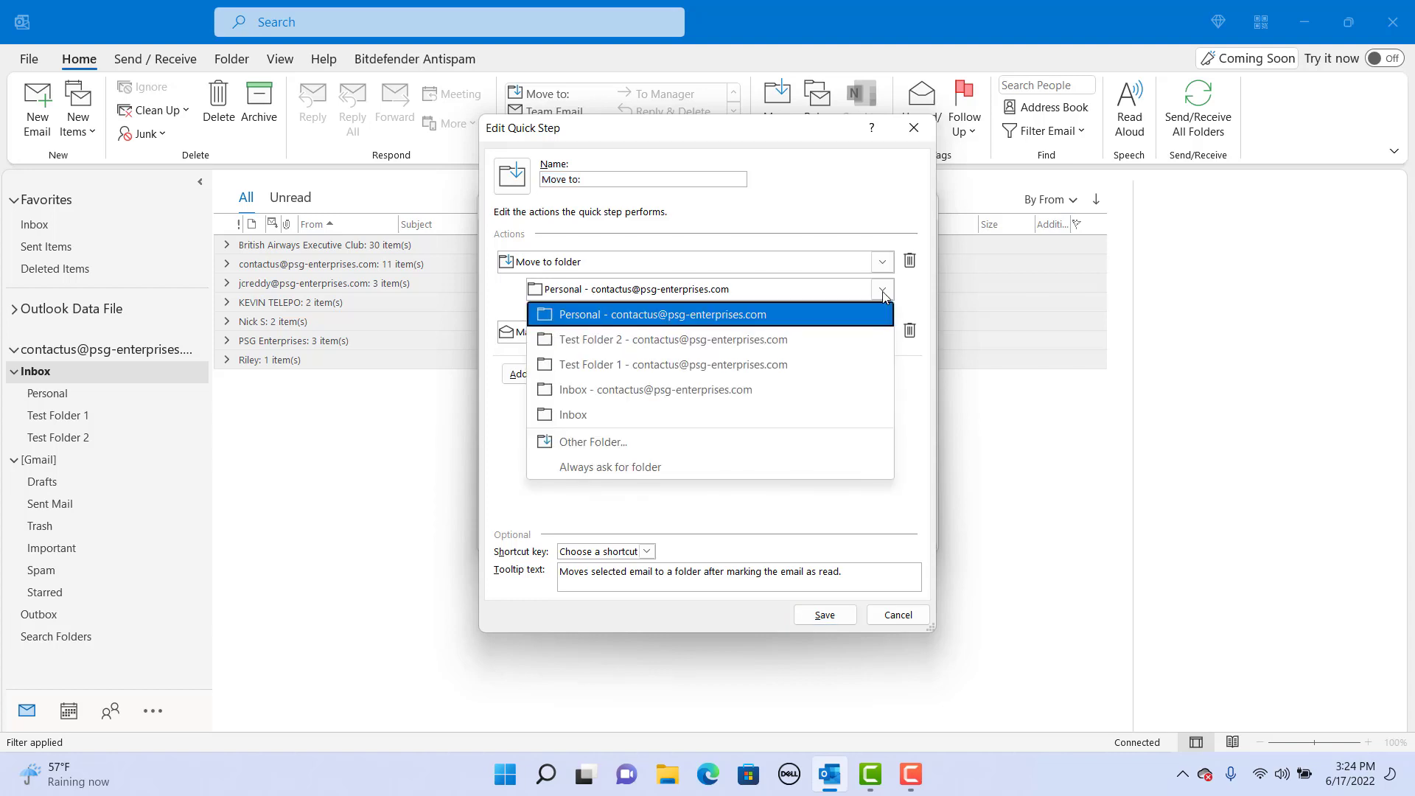
{"action": "left_click", "coordinate": [661, 374]}
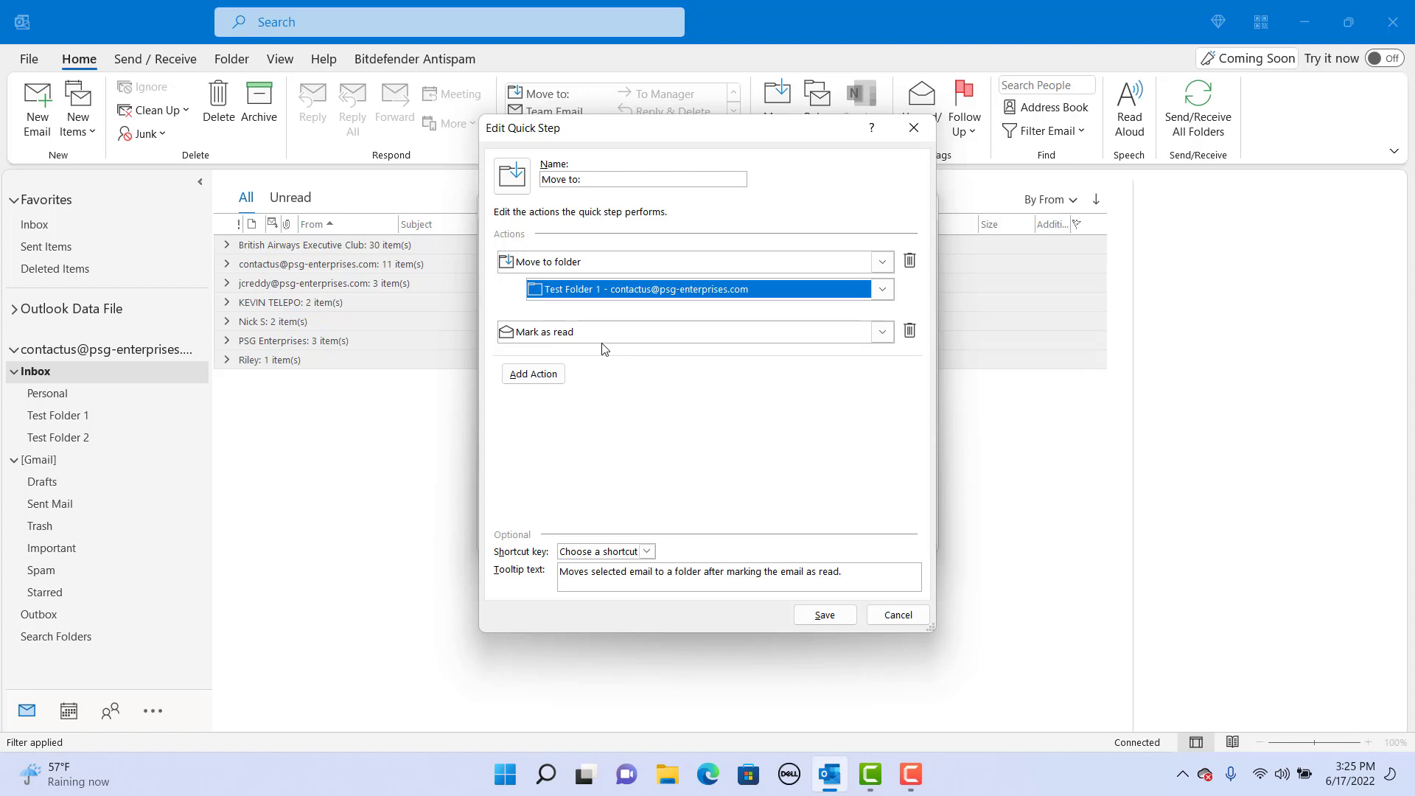
{"action": "left_click", "coordinate": [883, 333]}
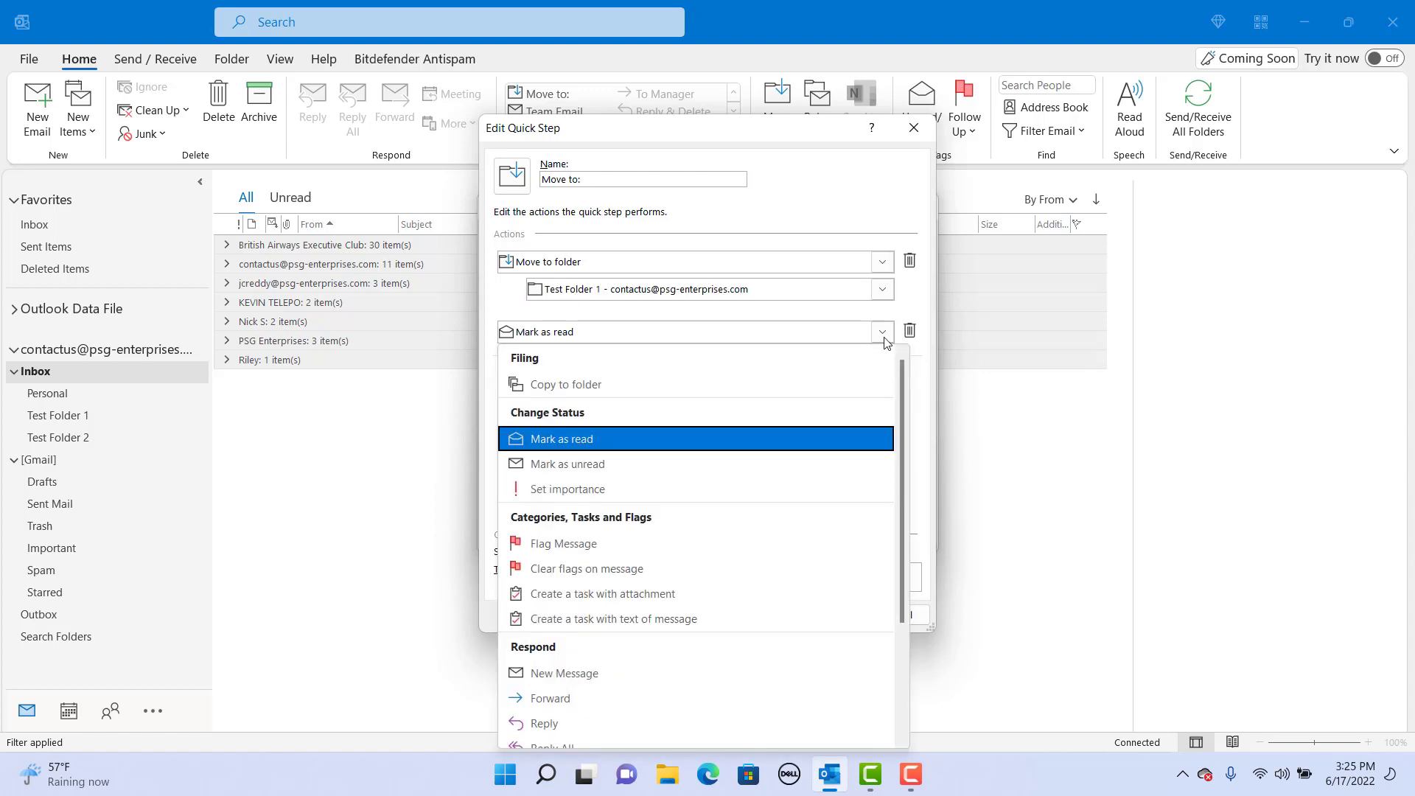
{"action": "left_click", "coordinate": [610, 463]}
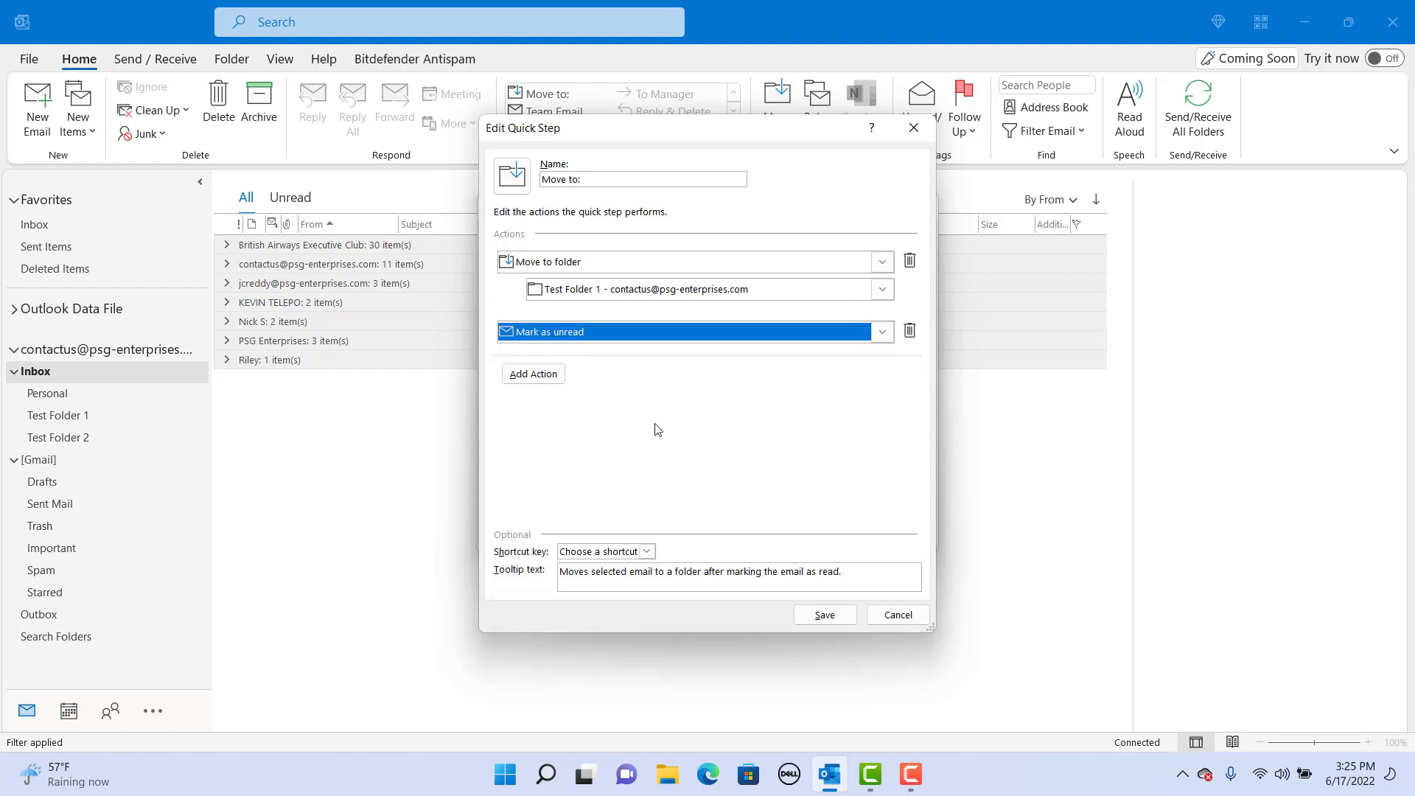
Step: Add then remove an empty third action, and leave the shortcut key unset
{"action": "left_click", "coordinate": [540, 375]}
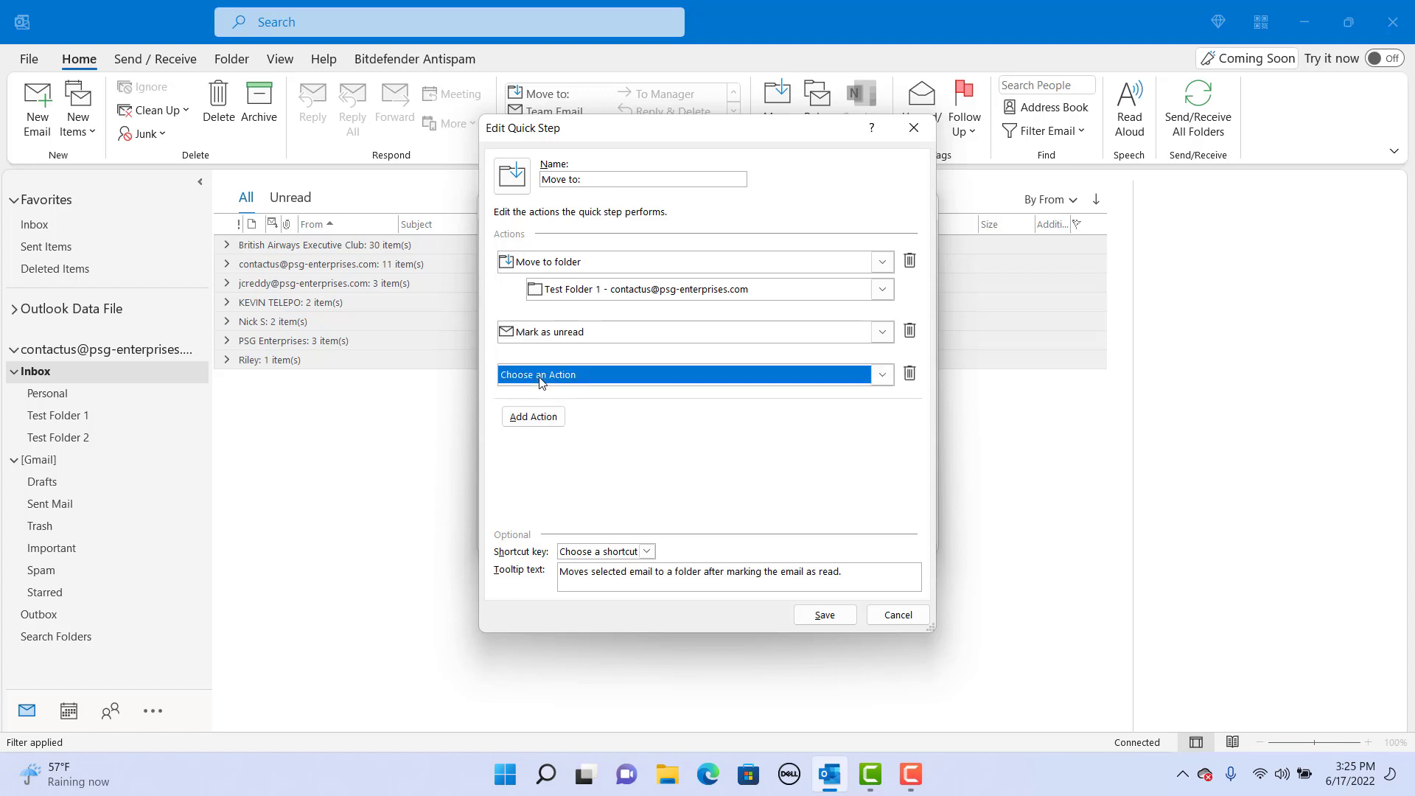
{"action": "left_click", "coordinate": [911, 374]}
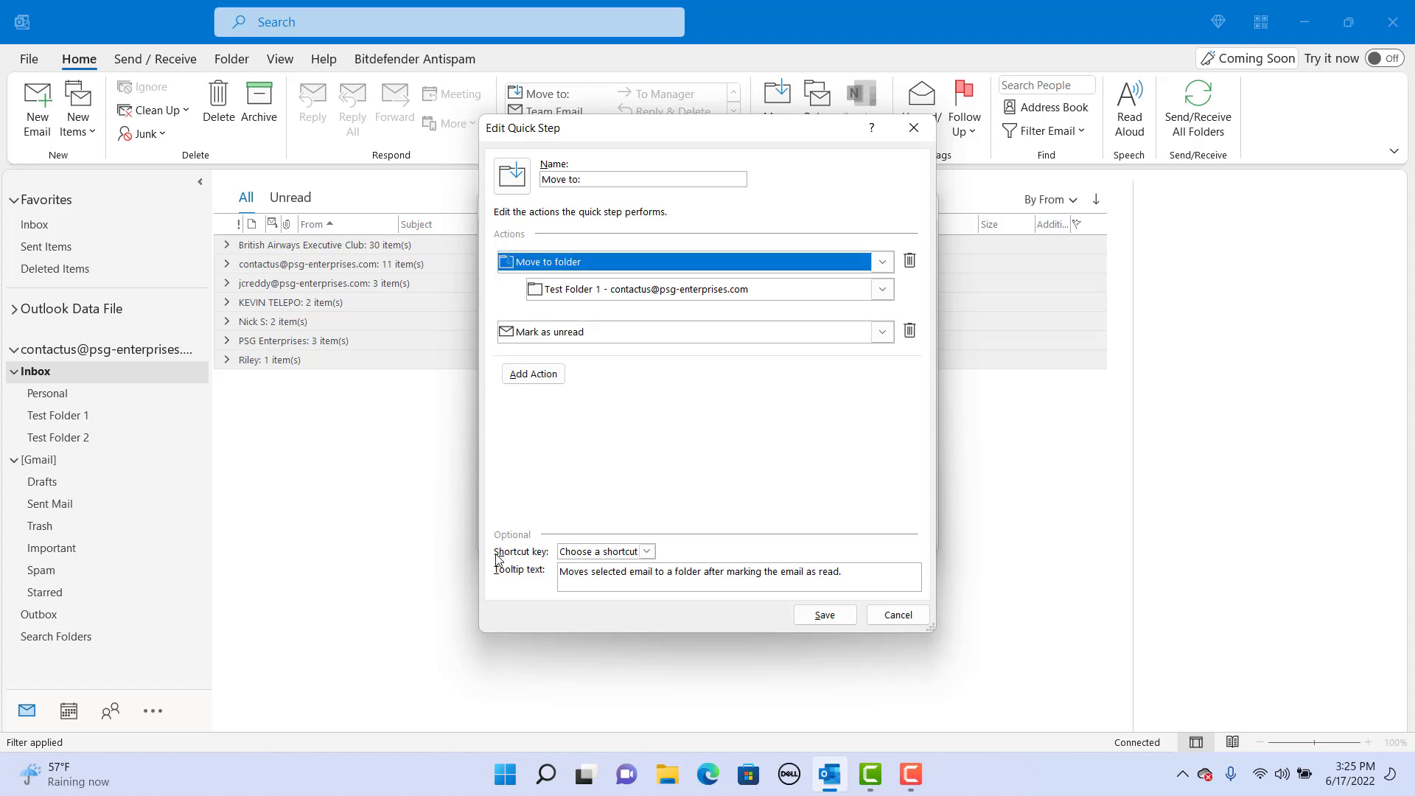
{"action": "left_click", "coordinate": [648, 554]}
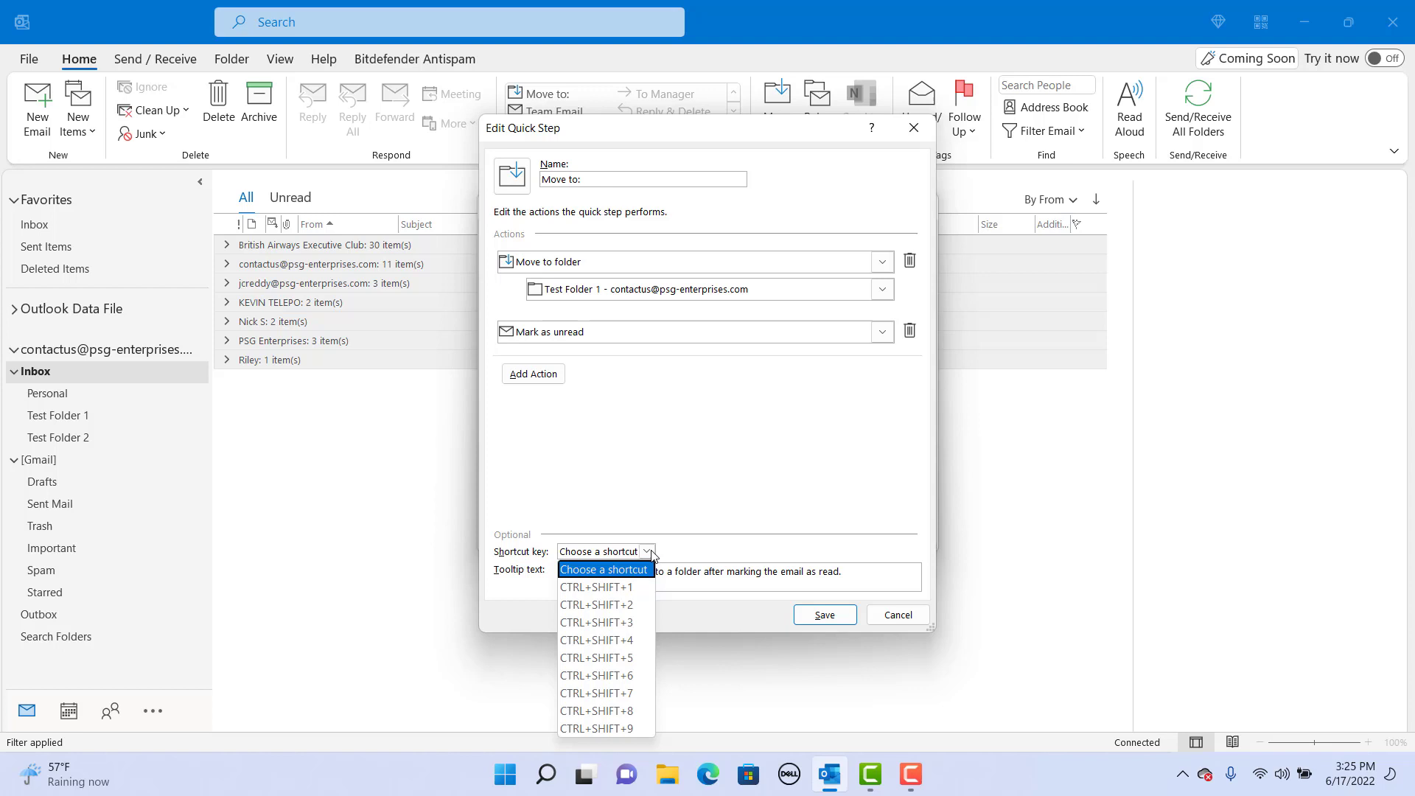
{"action": "left_click", "coordinate": [651, 554]}
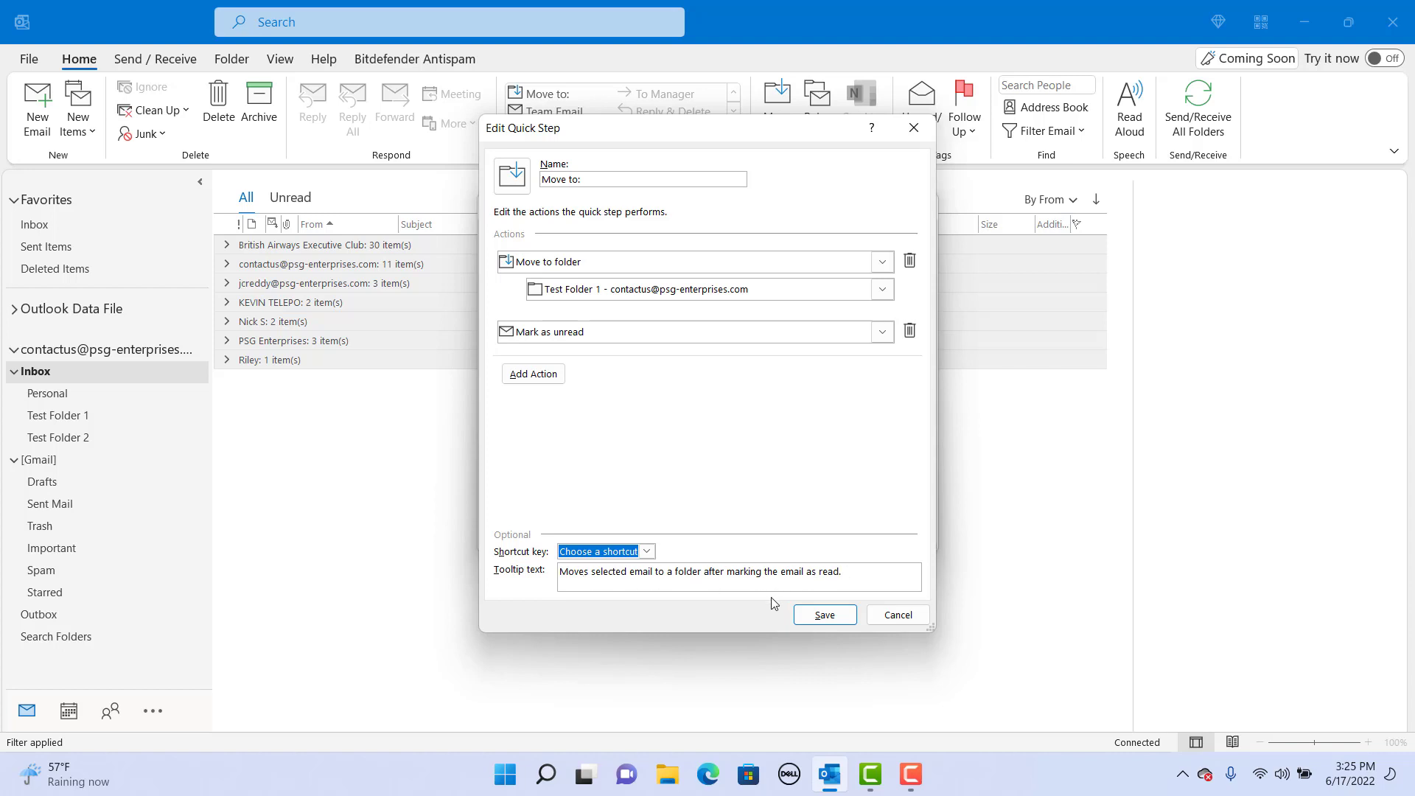
Step: Save the quick step changes, then run Move to: on the Review email
{"action": "left_click", "coordinate": [831, 616]}
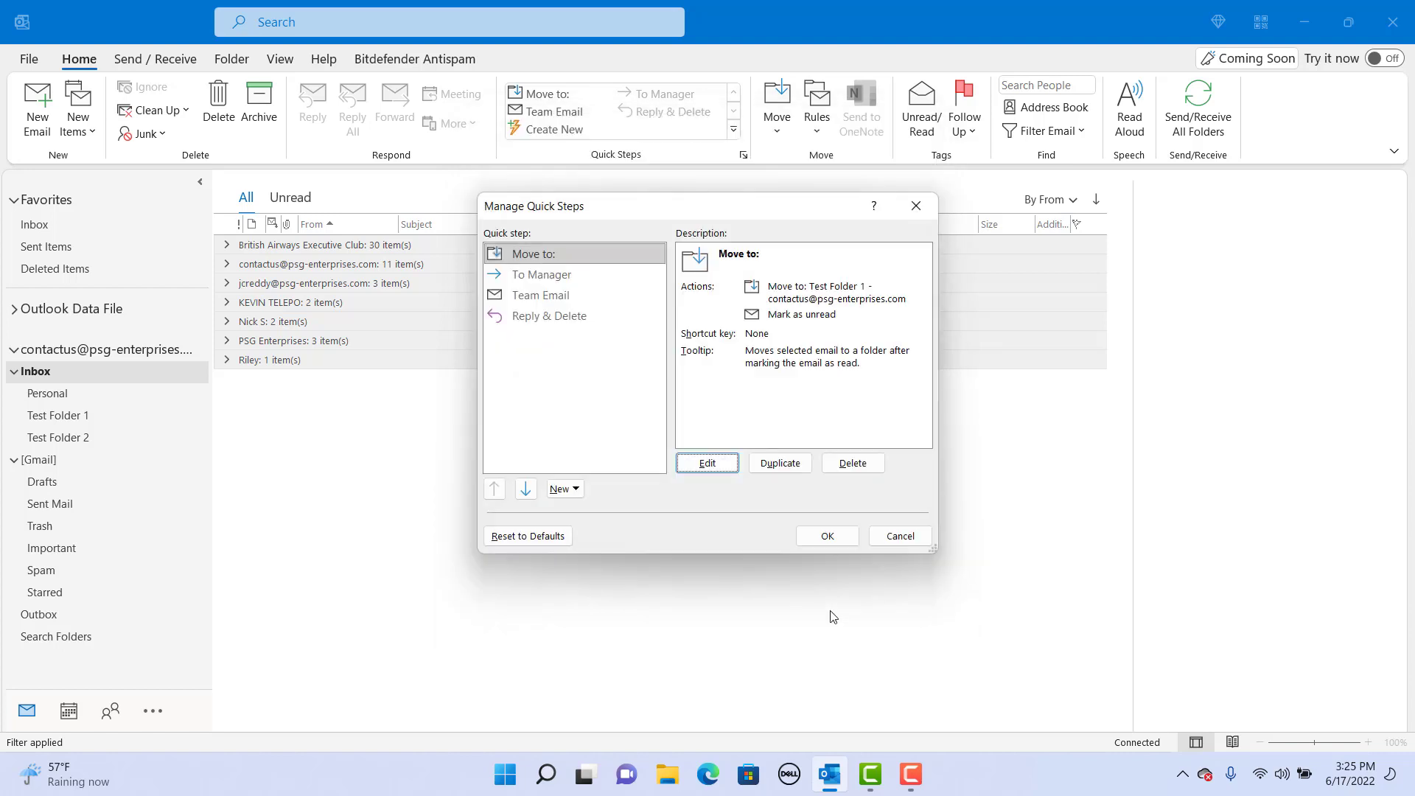
{"action": "left_click", "coordinate": [827, 536]}
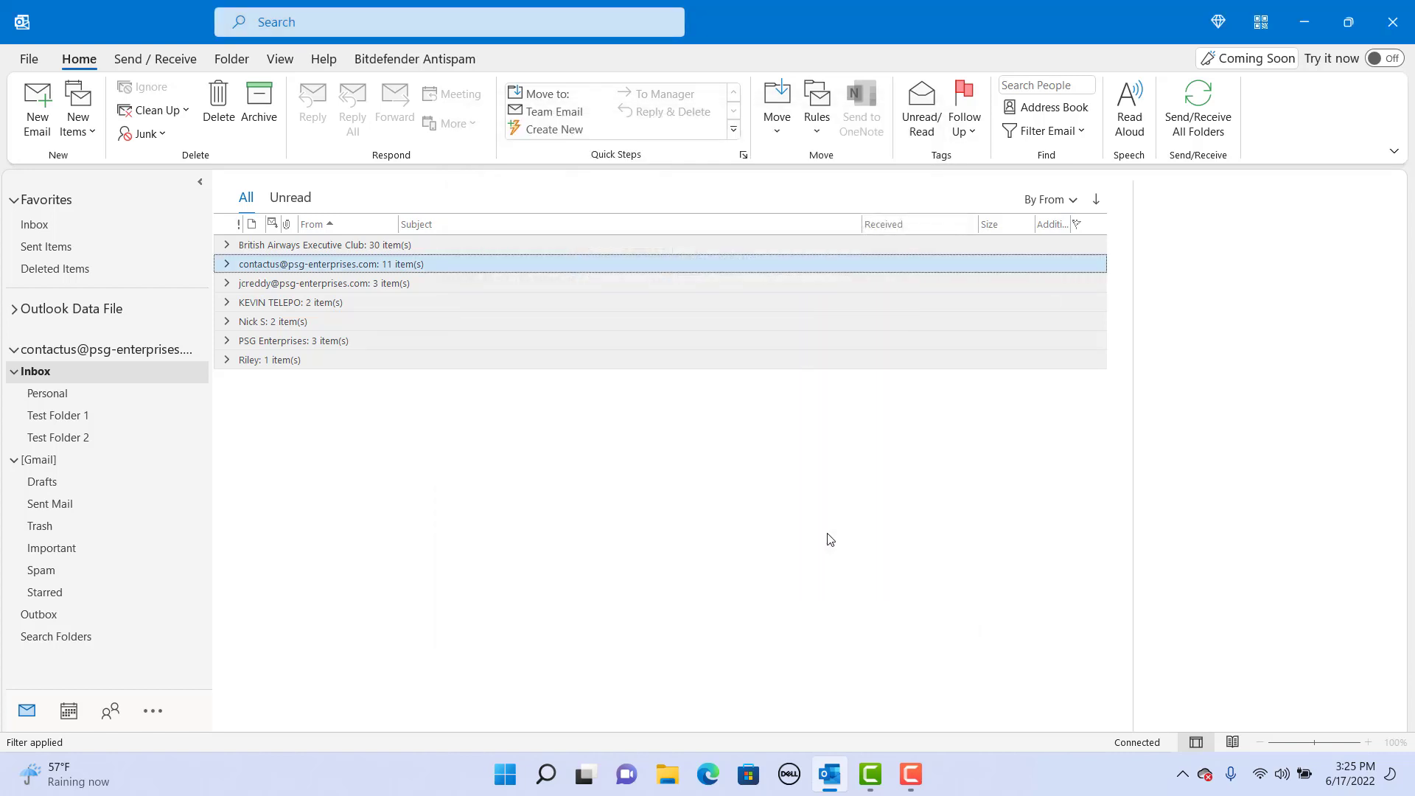
{"action": "left_click", "coordinate": [227, 265]}
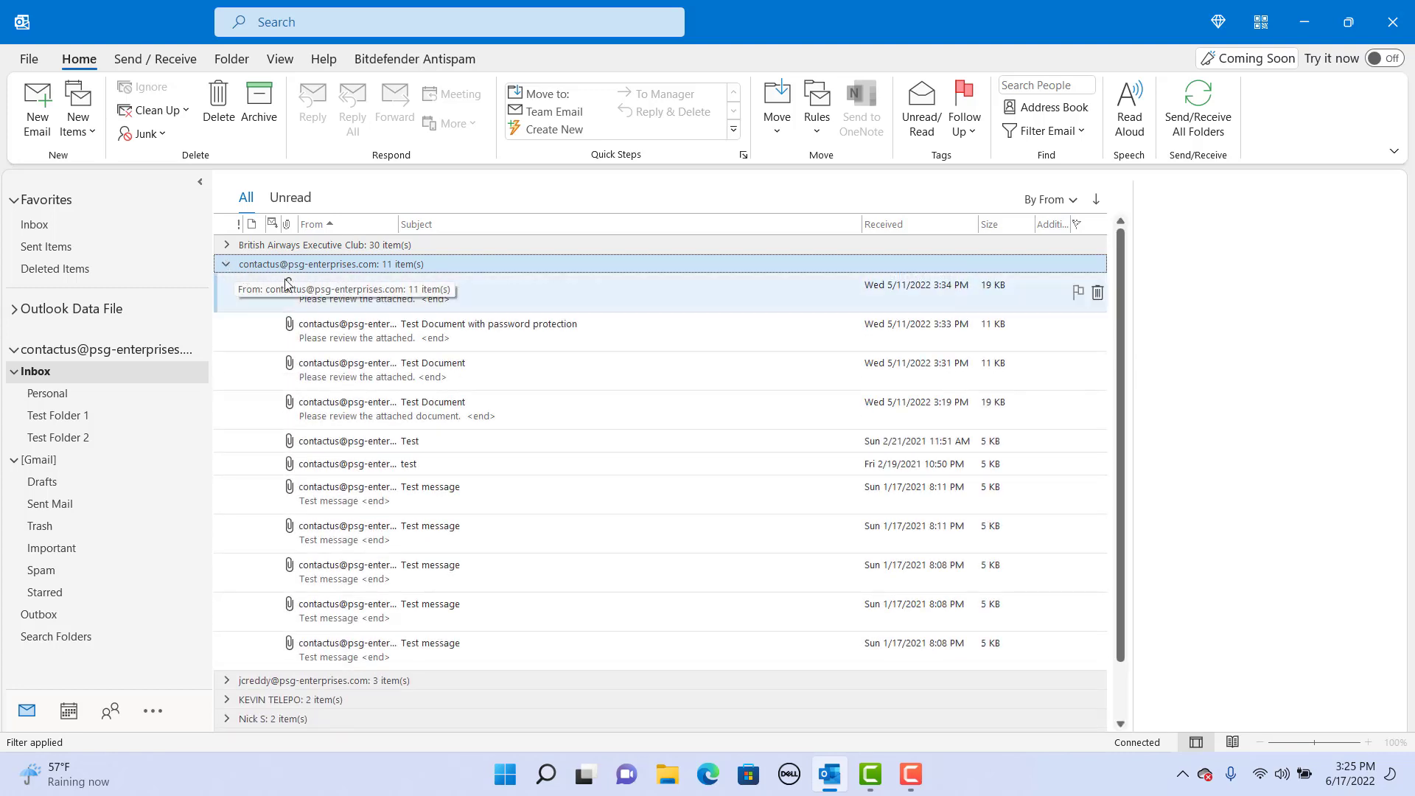
{"action": "left_click", "coordinate": [374, 304]}
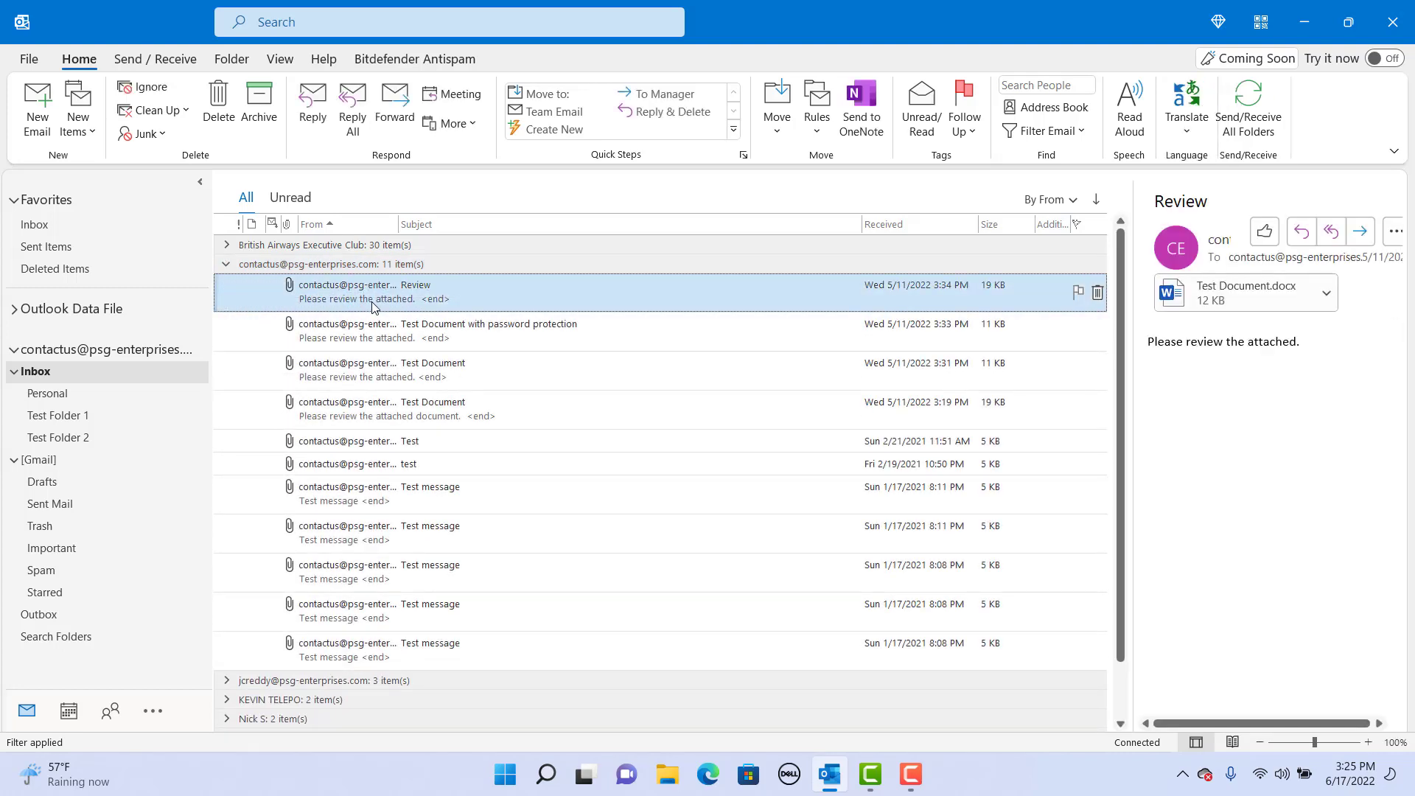
{"action": "left_click", "coordinate": [541, 98]}
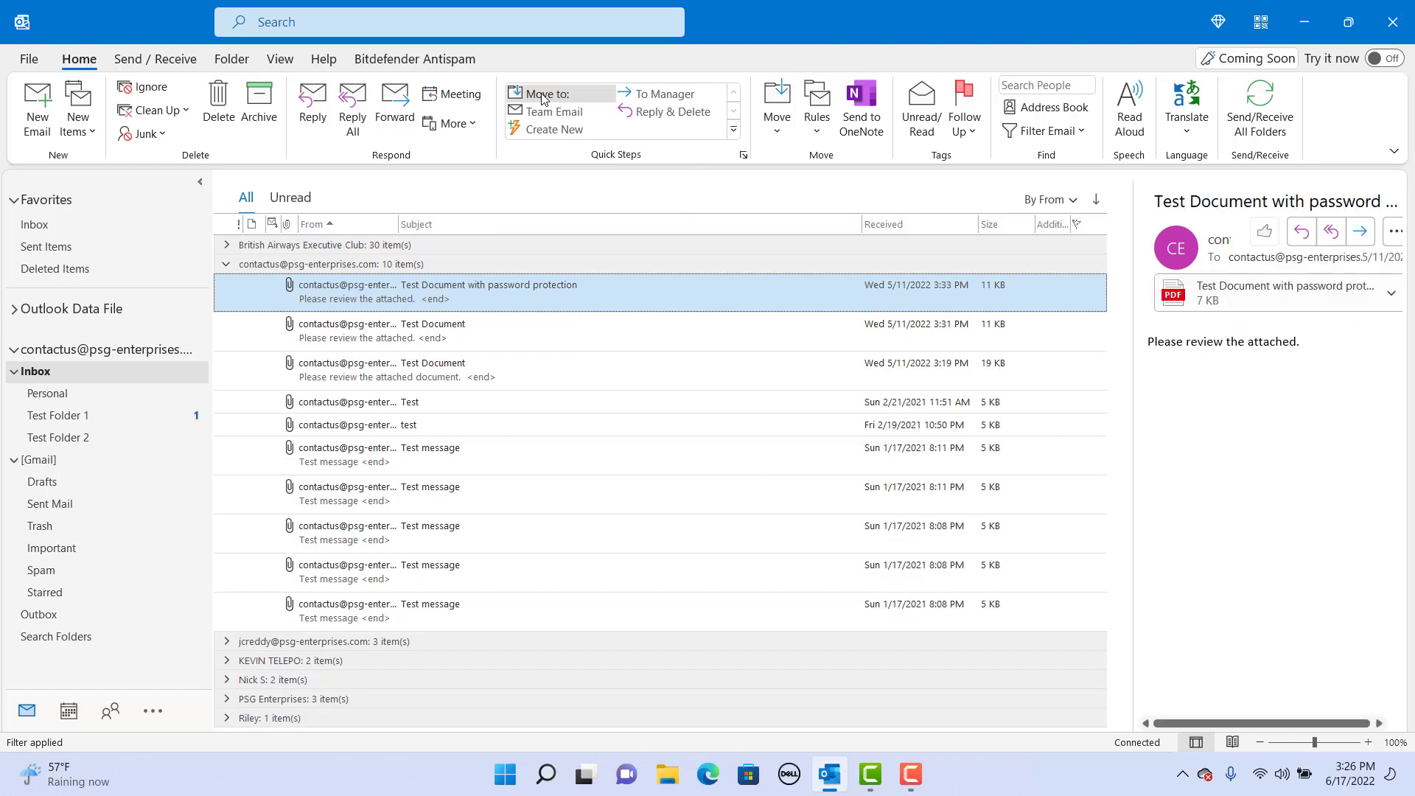
Step: Check Review in Test Folder 1, return to the Inbox, and reopen Manage Quick Steps
{"action": "left_click", "coordinate": [55, 417]}
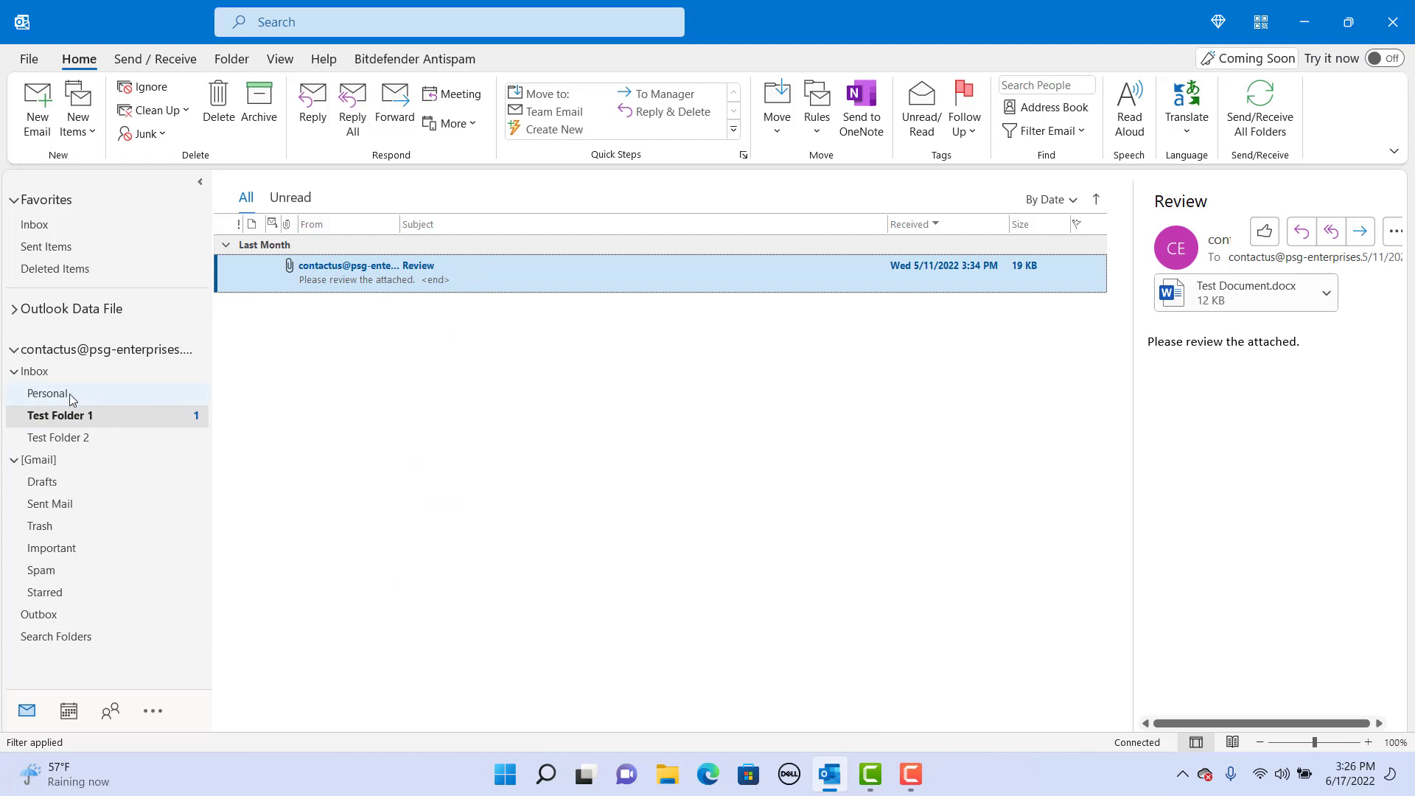
{"action": "left_click", "coordinate": [48, 372]}
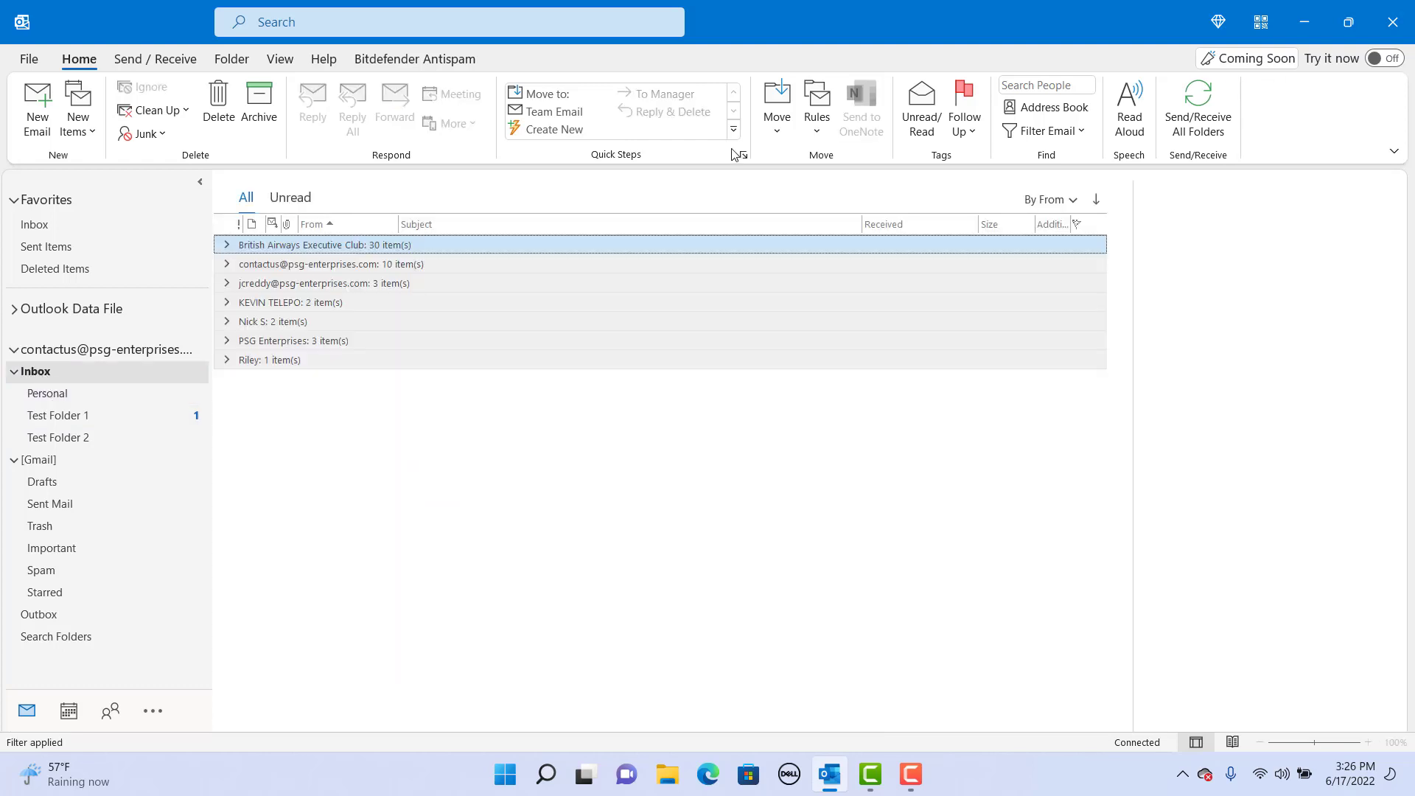
{"action": "left_click", "coordinate": [744, 156]}
{"action": "left_click", "coordinate": [554, 278]}
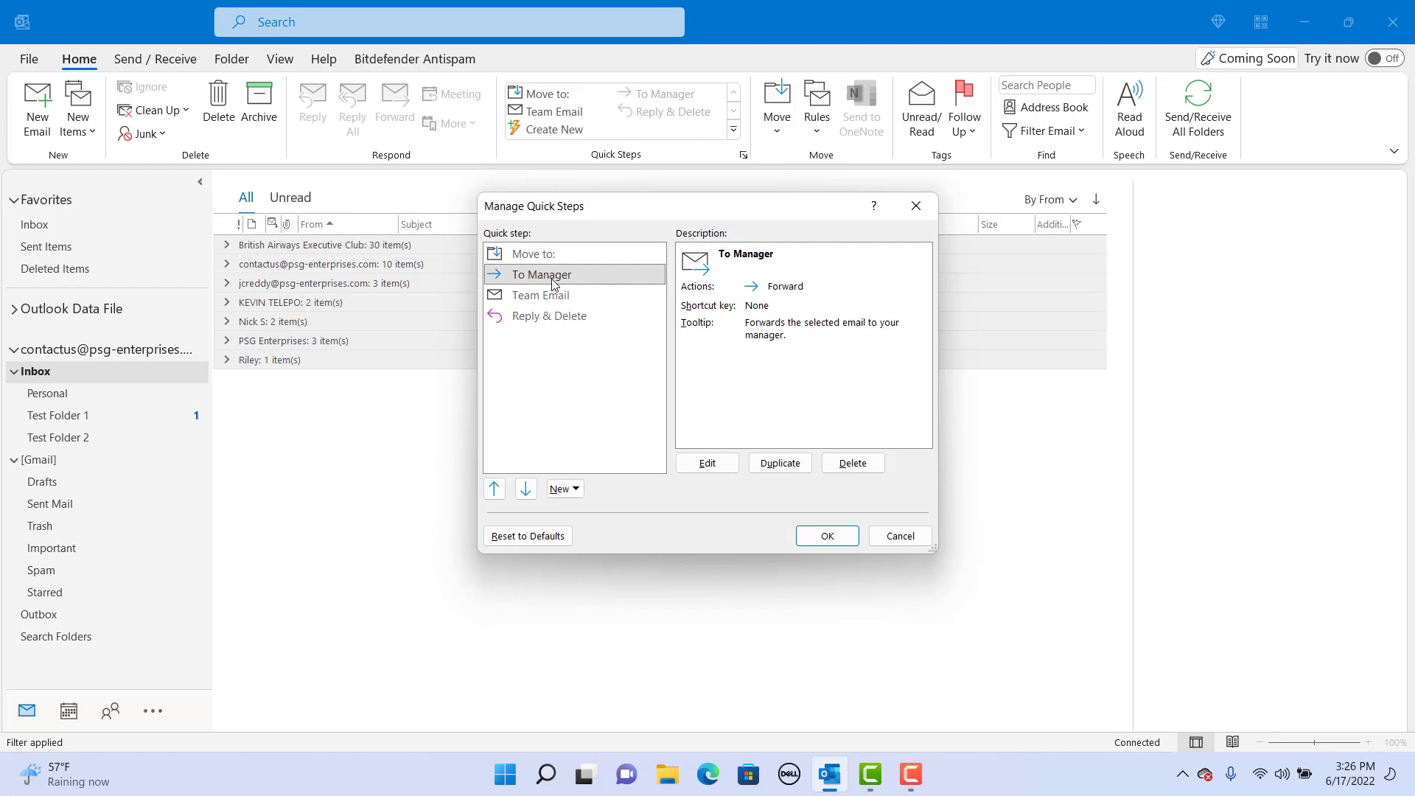
{"action": "left_click", "coordinate": [706, 462]}
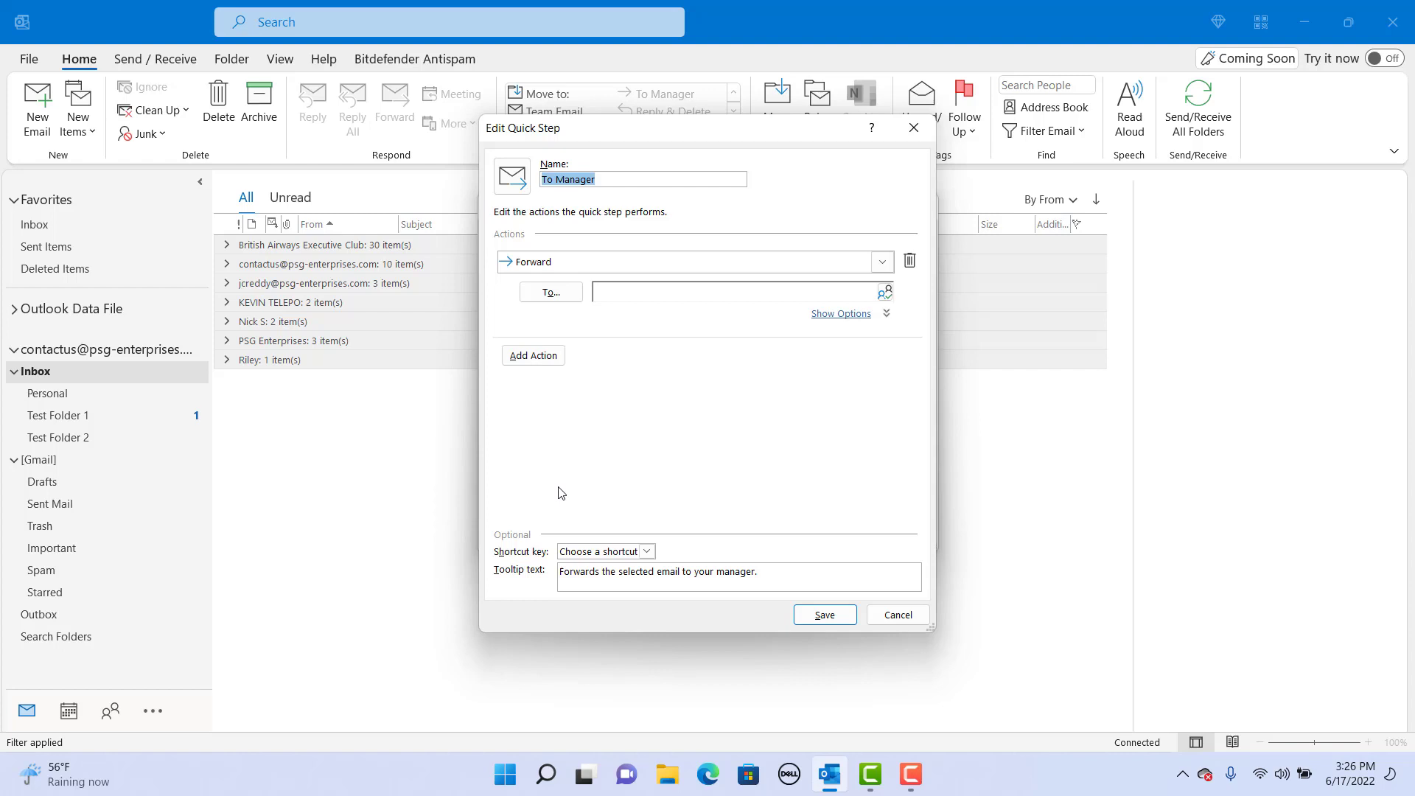
{"action": "left_click", "coordinate": [912, 616]}
{"action": "left_click", "coordinate": [648, 296]}
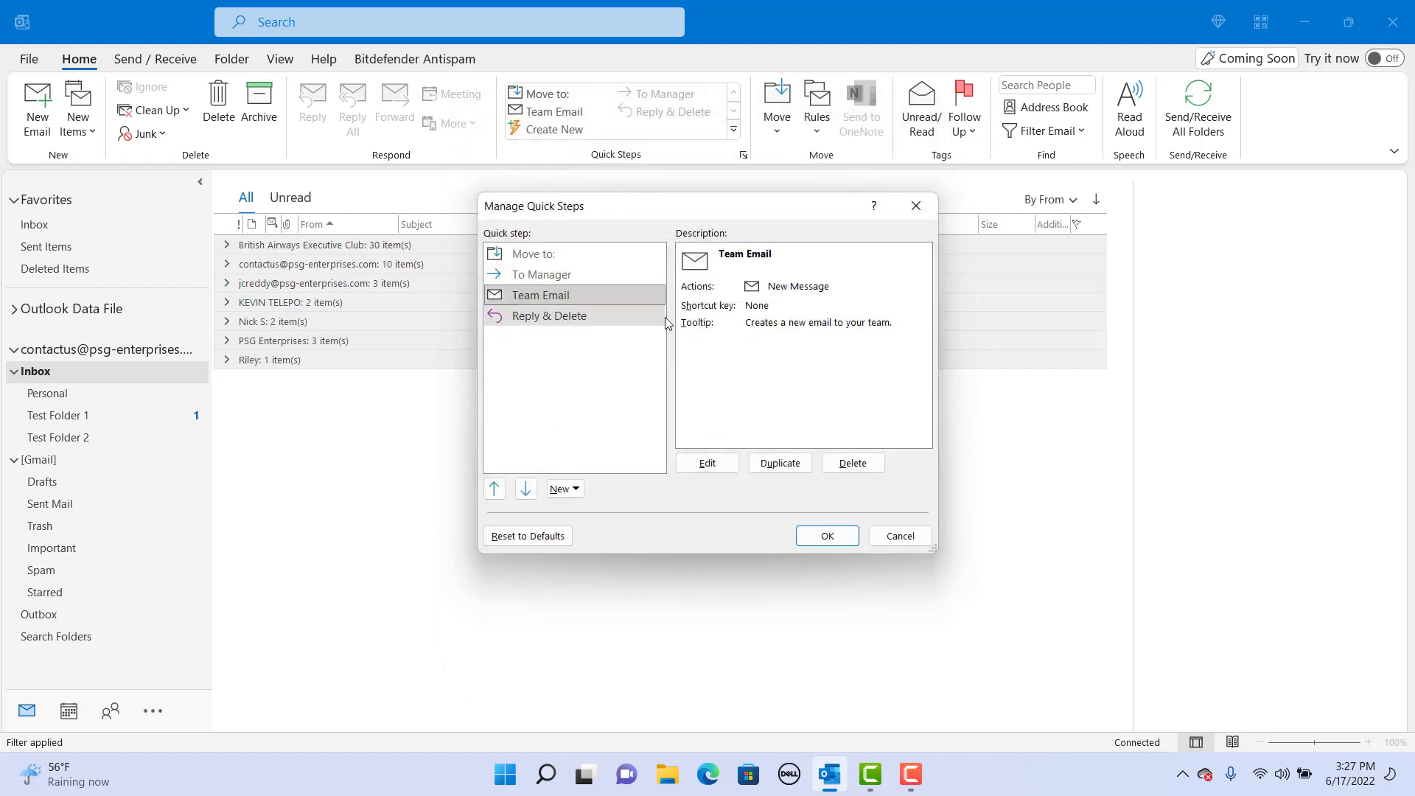
Step: View the Team Email and Reply & Delete quick steps, closing each unchanged
{"action": "left_click", "coordinate": [705, 463]}
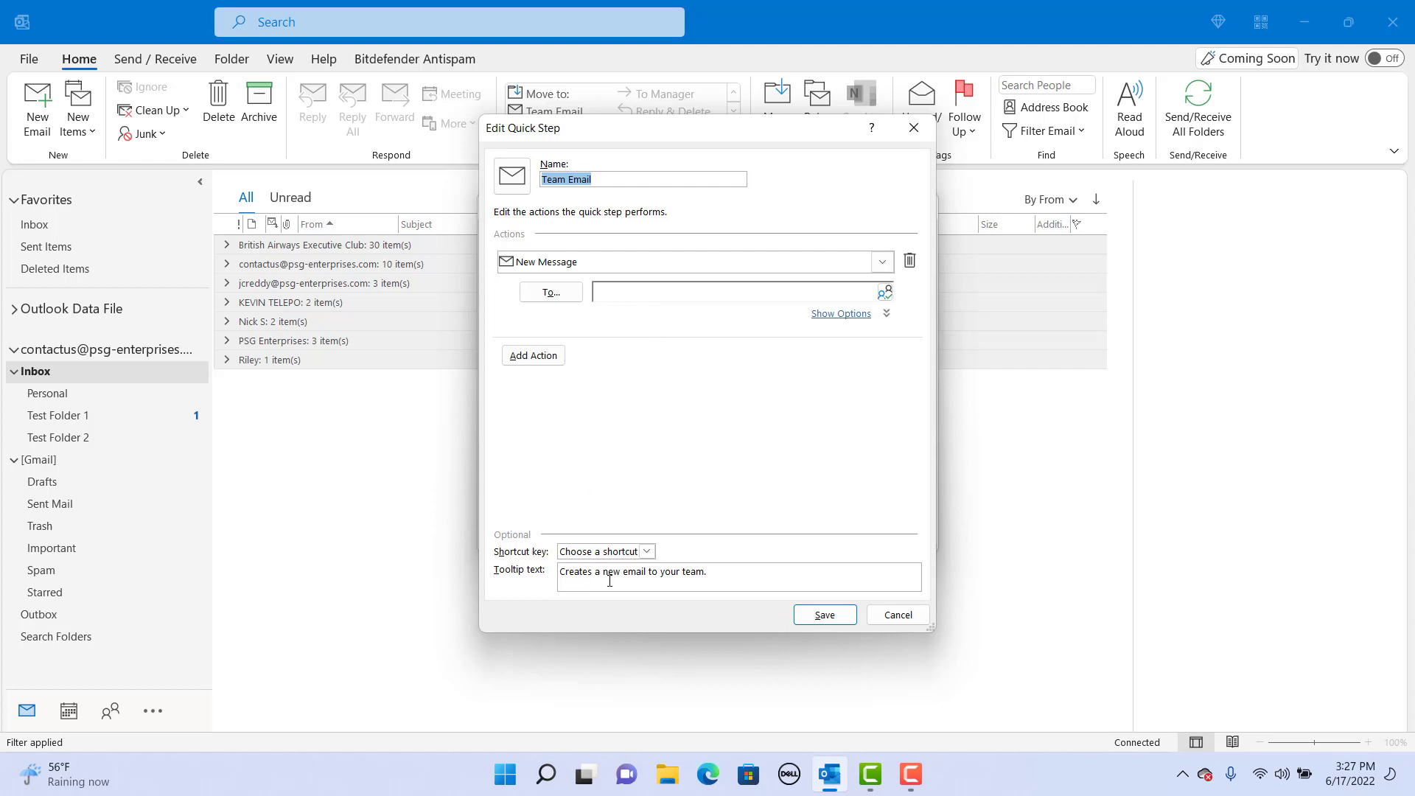
{"action": "left_click", "coordinate": [898, 615]}
{"action": "left_click", "coordinate": [568, 322]}
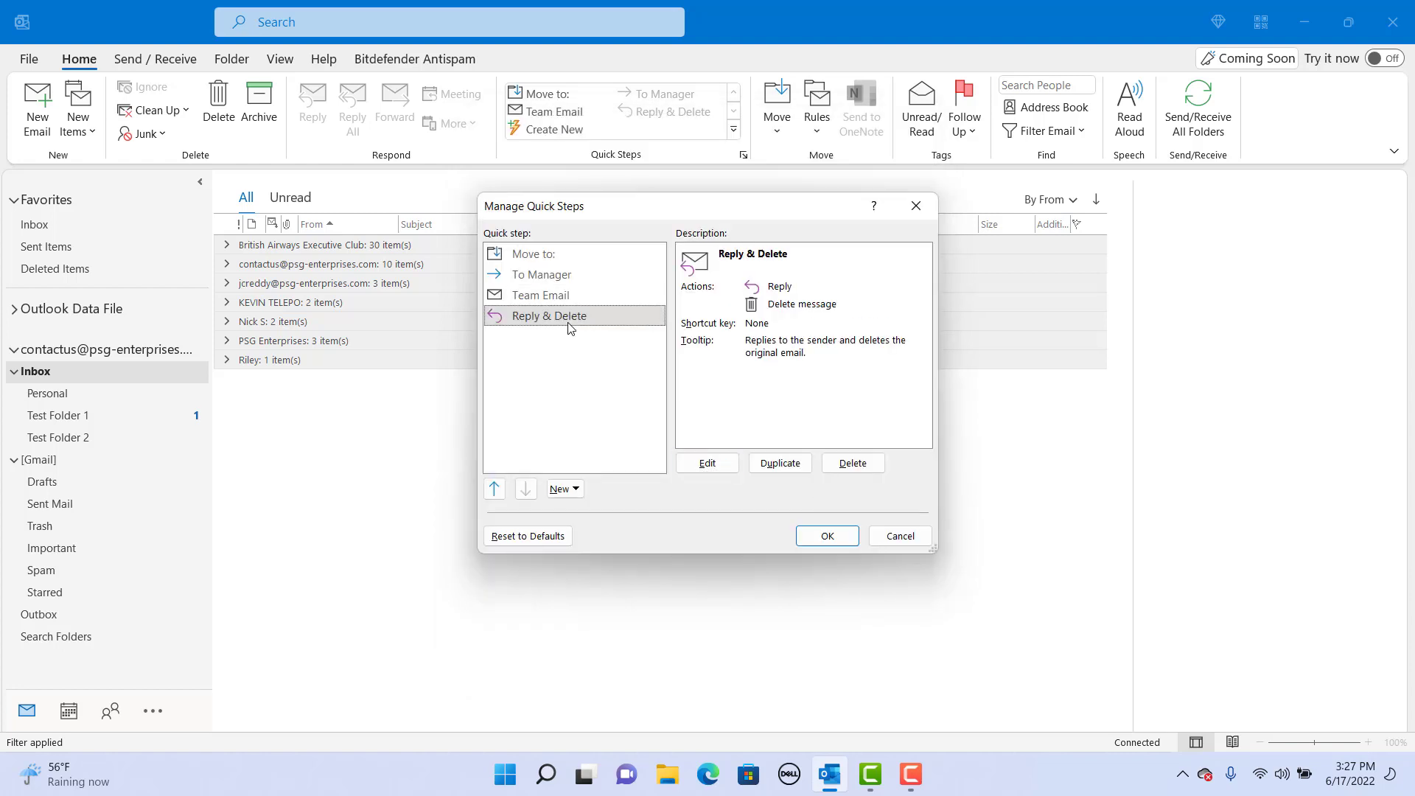
{"action": "left_click", "coordinate": [725, 463]}
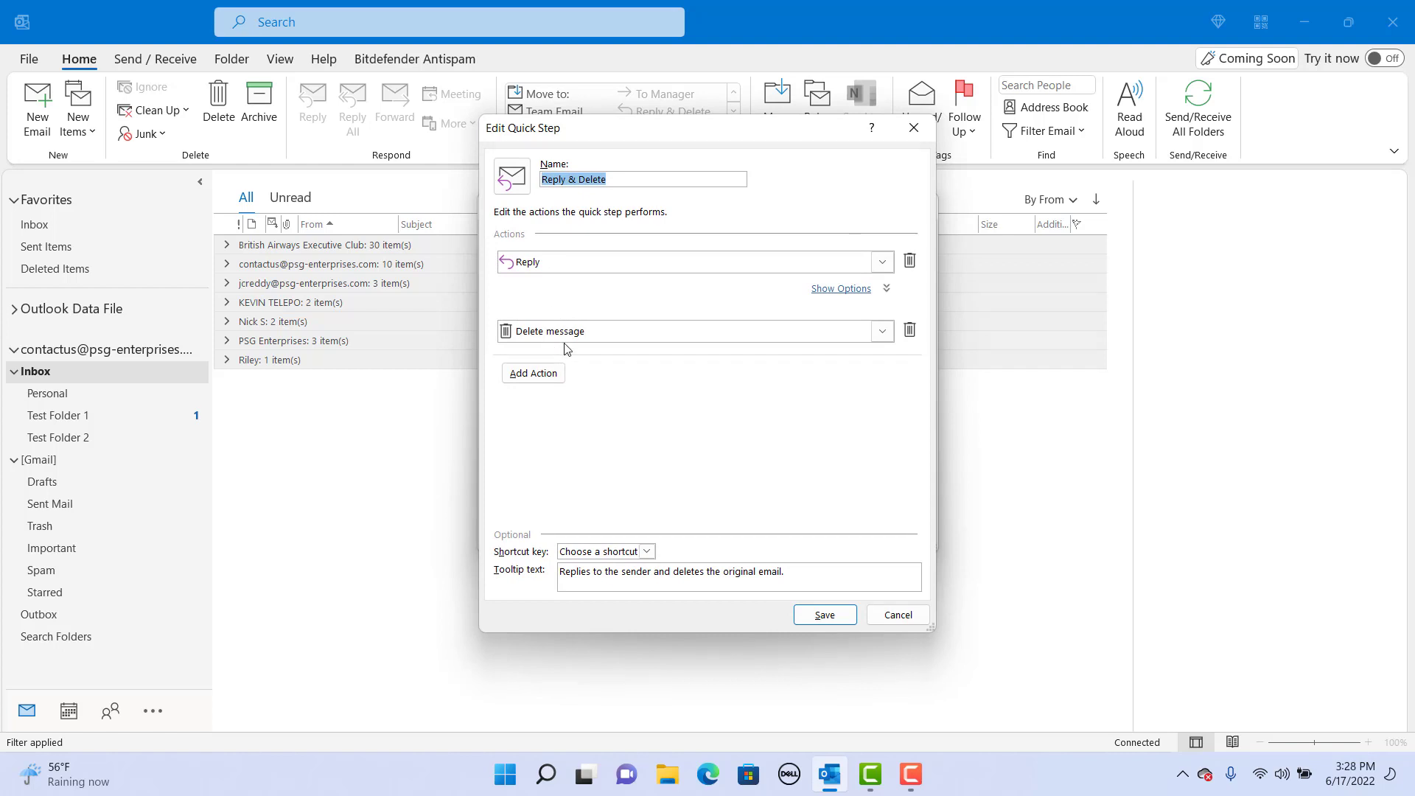
{"action": "left_click", "coordinate": [897, 614]}
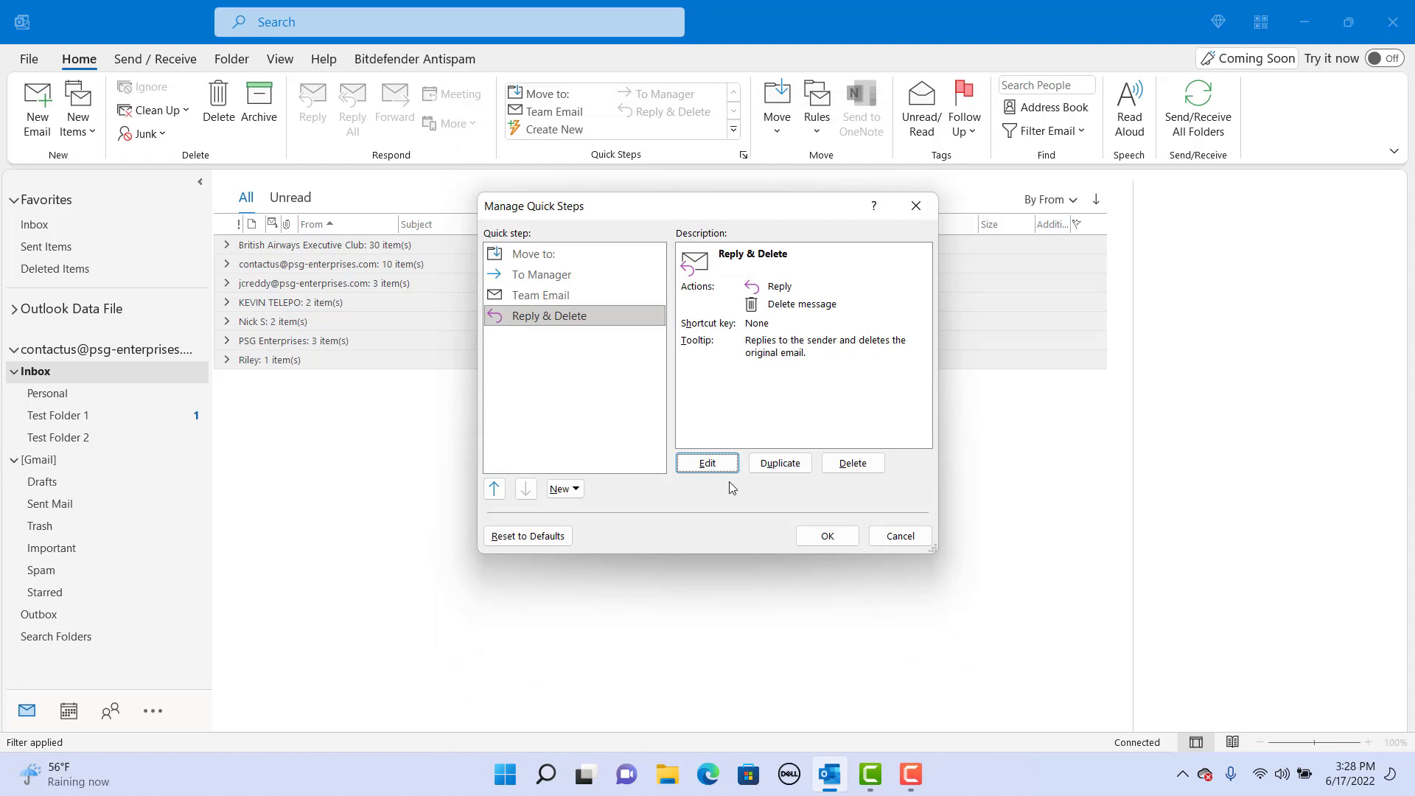
Step: Abandon a New > Custom quick step, then begin one via Create New in the gallery
{"action": "left_click", "coordinate": [572, 493]}
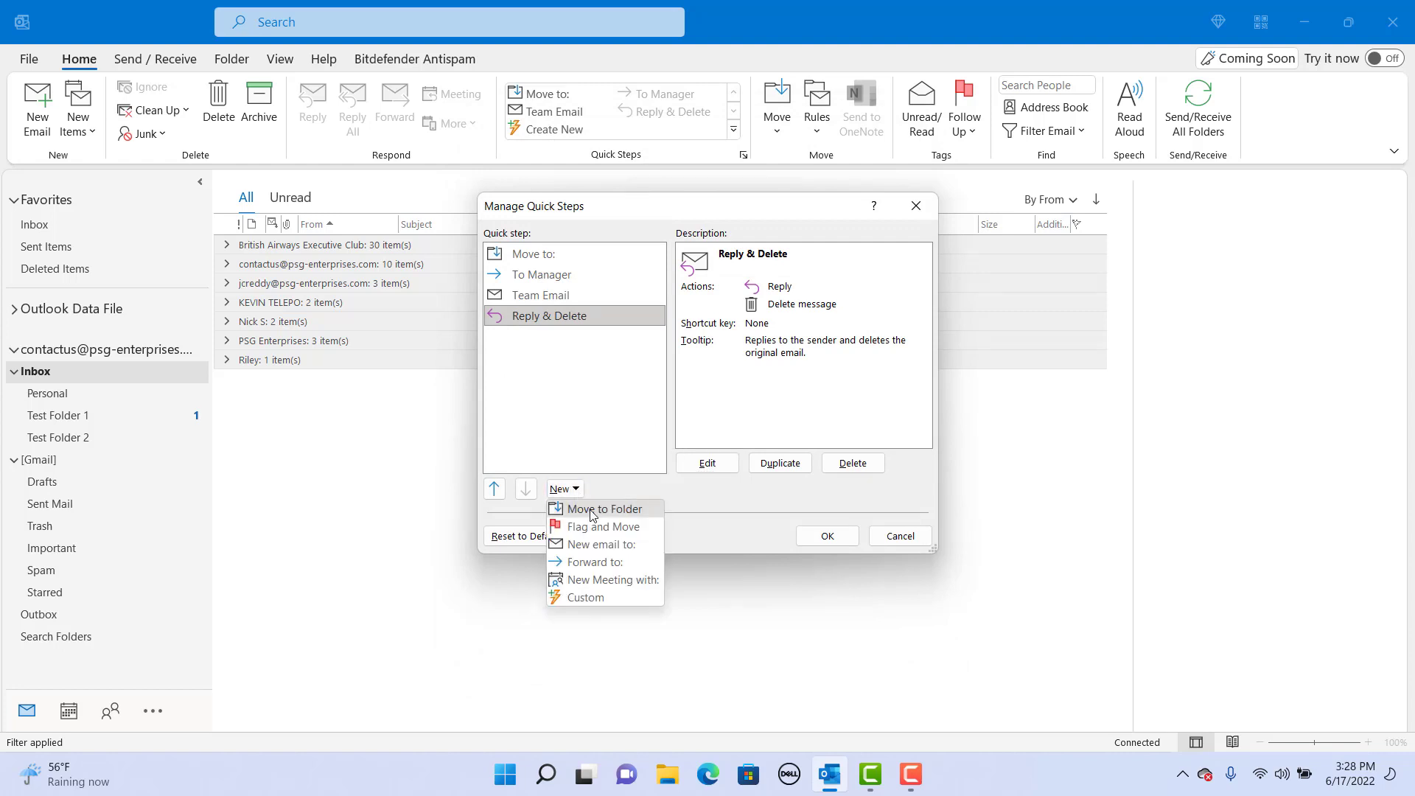
{"action": "left_click", "coordinate": [597, 599]}
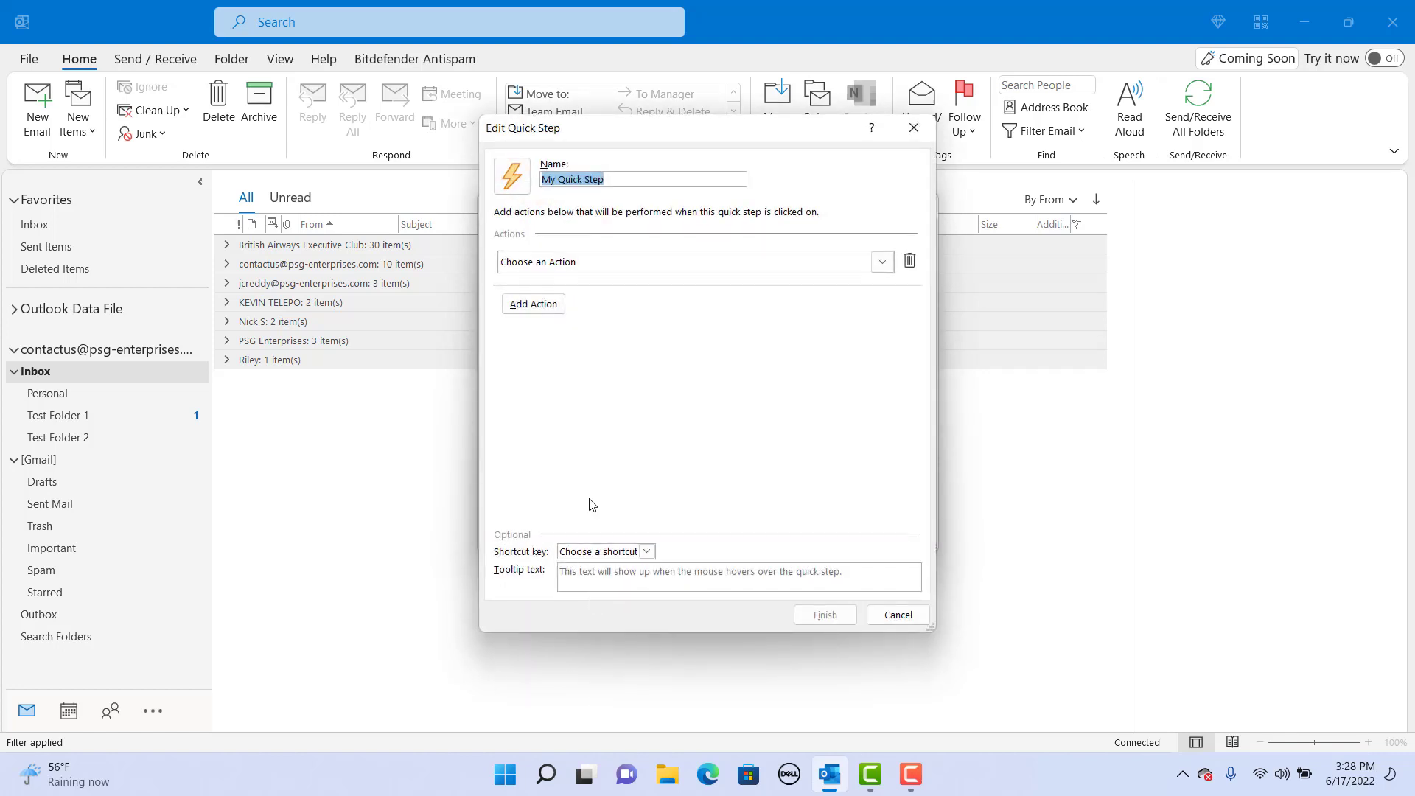
{"action": "left_click", "coordinate": [899, 620]}
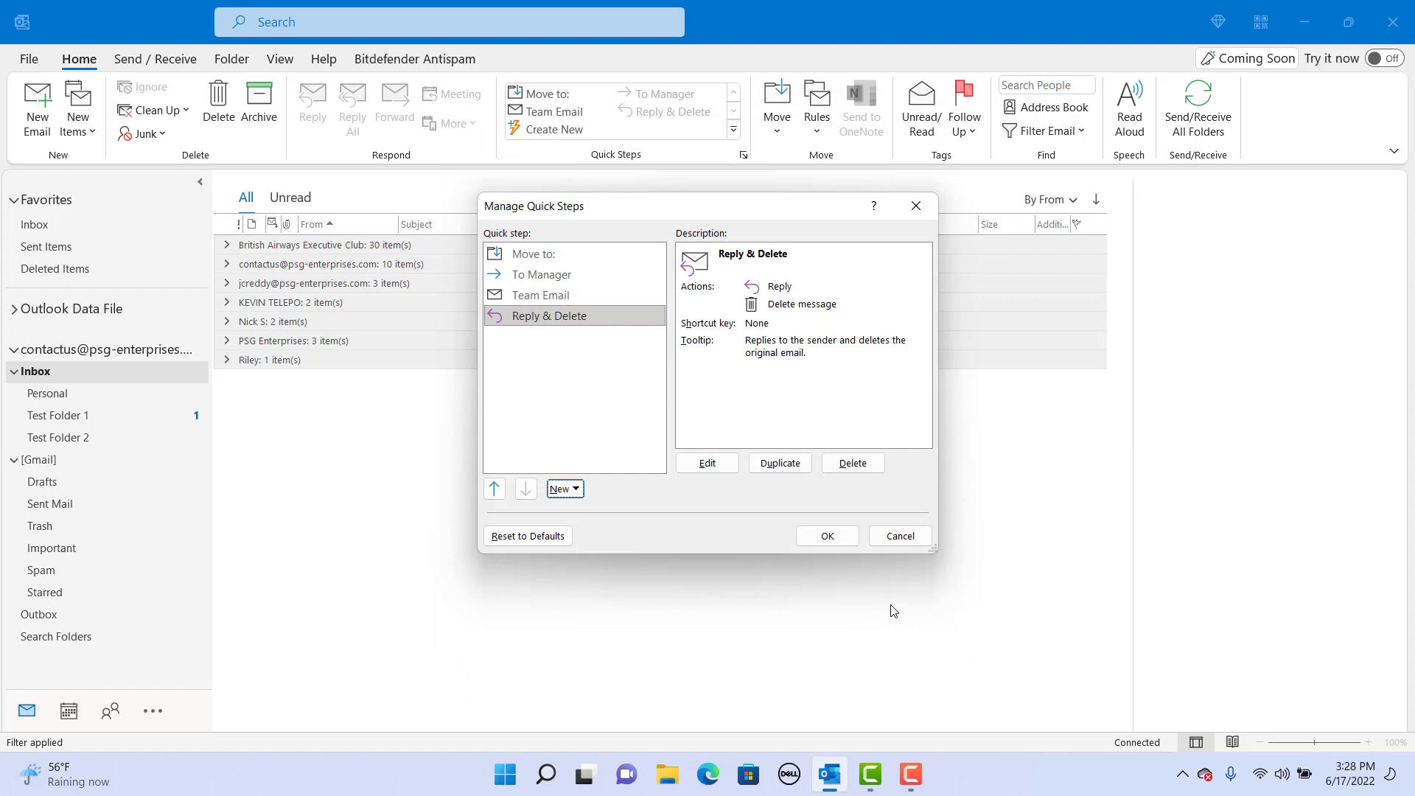
{"action": "left_click", "coordinate": [902, 535]}
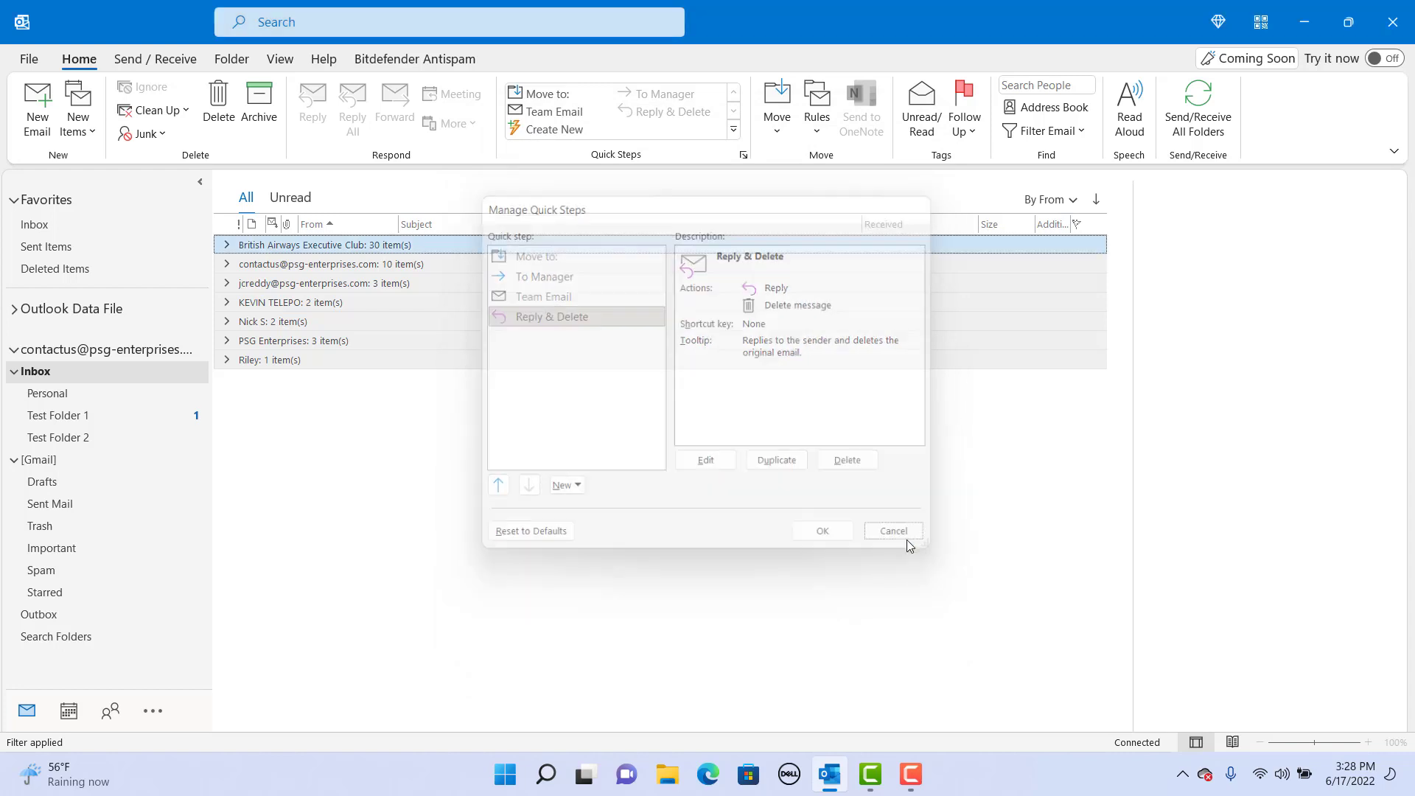
{"action": "left_click", "coordinate": [553, 129]}
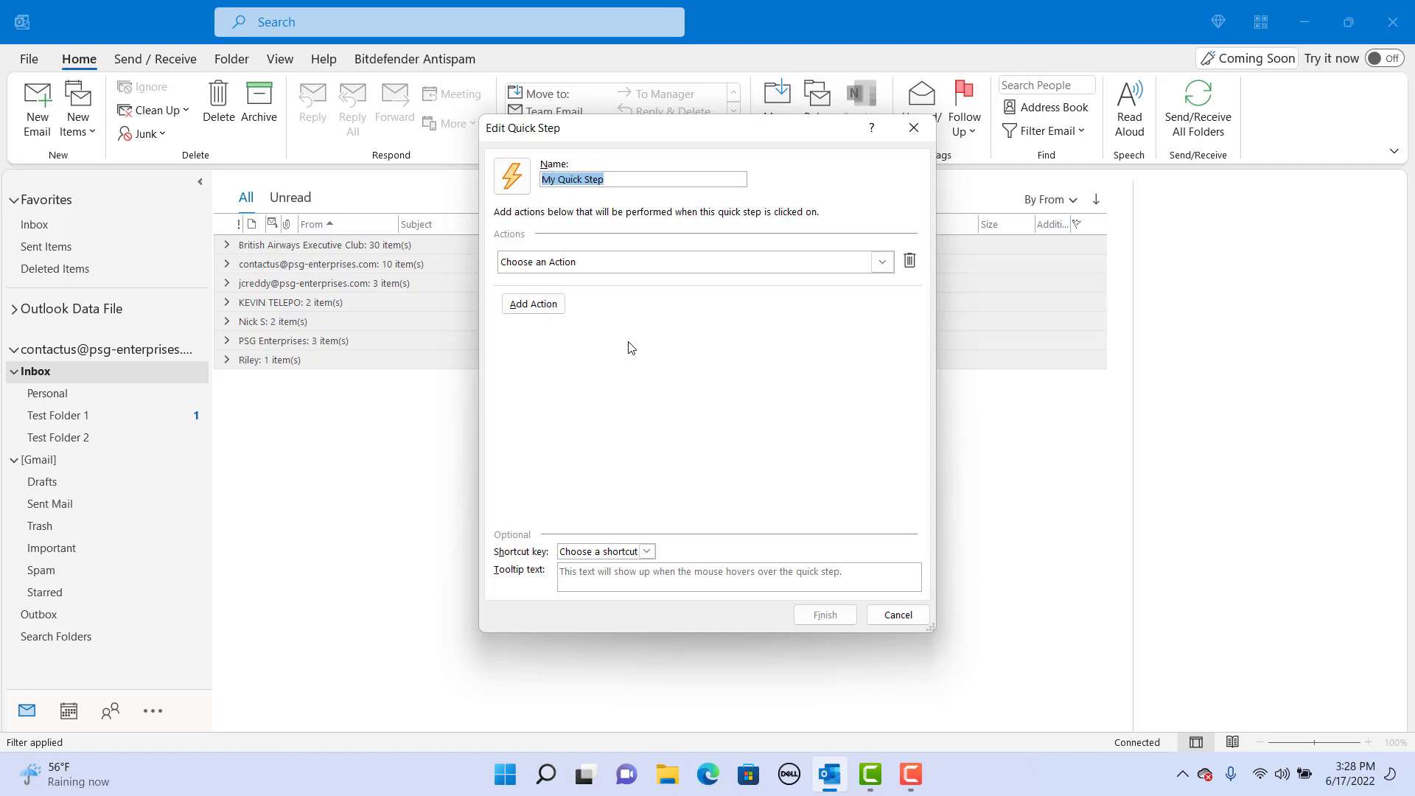
Step: Name the quick step My Quick Step 1 with a first action moving mail to Test Folder 2
{"action": "left_click", "coordinate": [632, 178]}
{"action": "type", "text": "1"}
{"action": "left_click", "coordinate": [883, 266]}
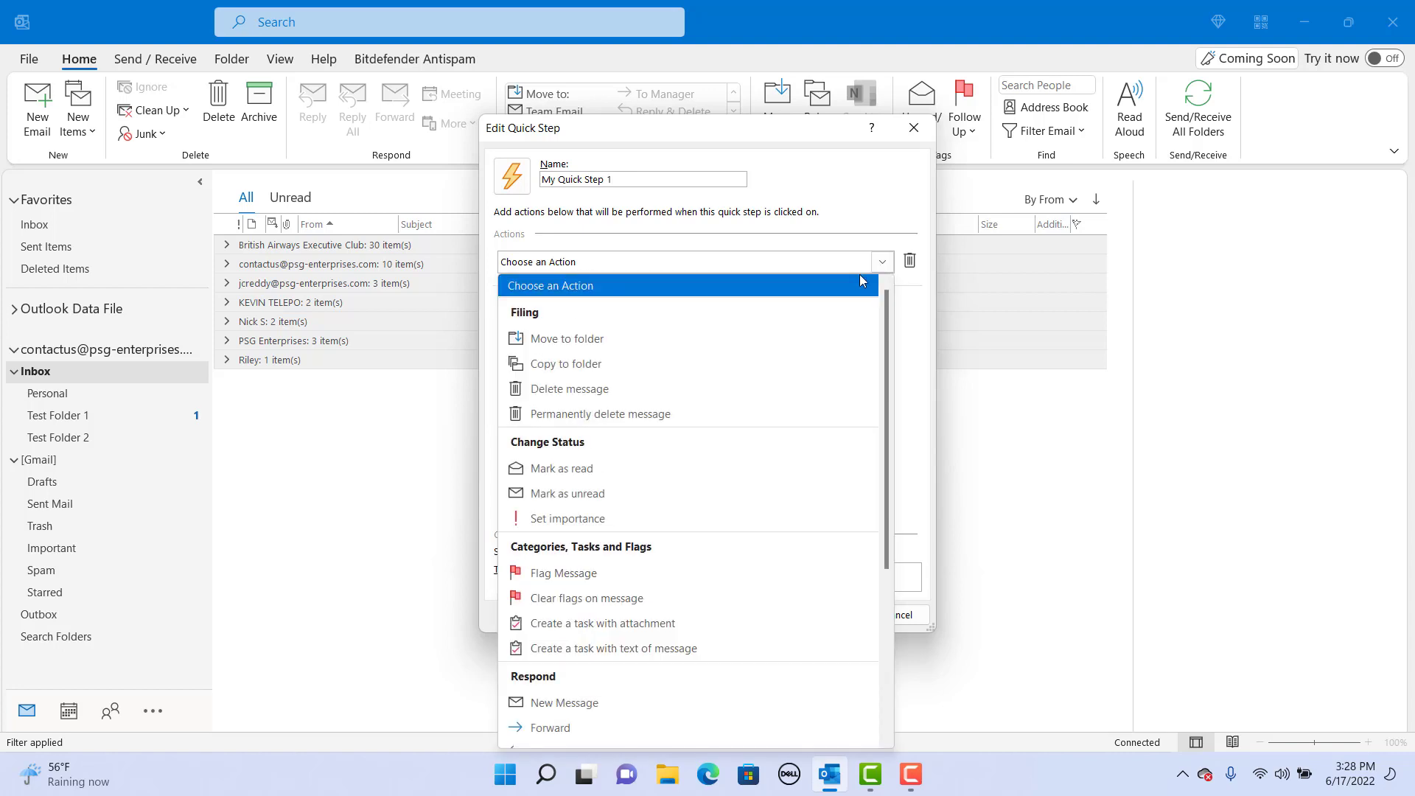
{"action": "left_click", "coordinate": [691, 338]}
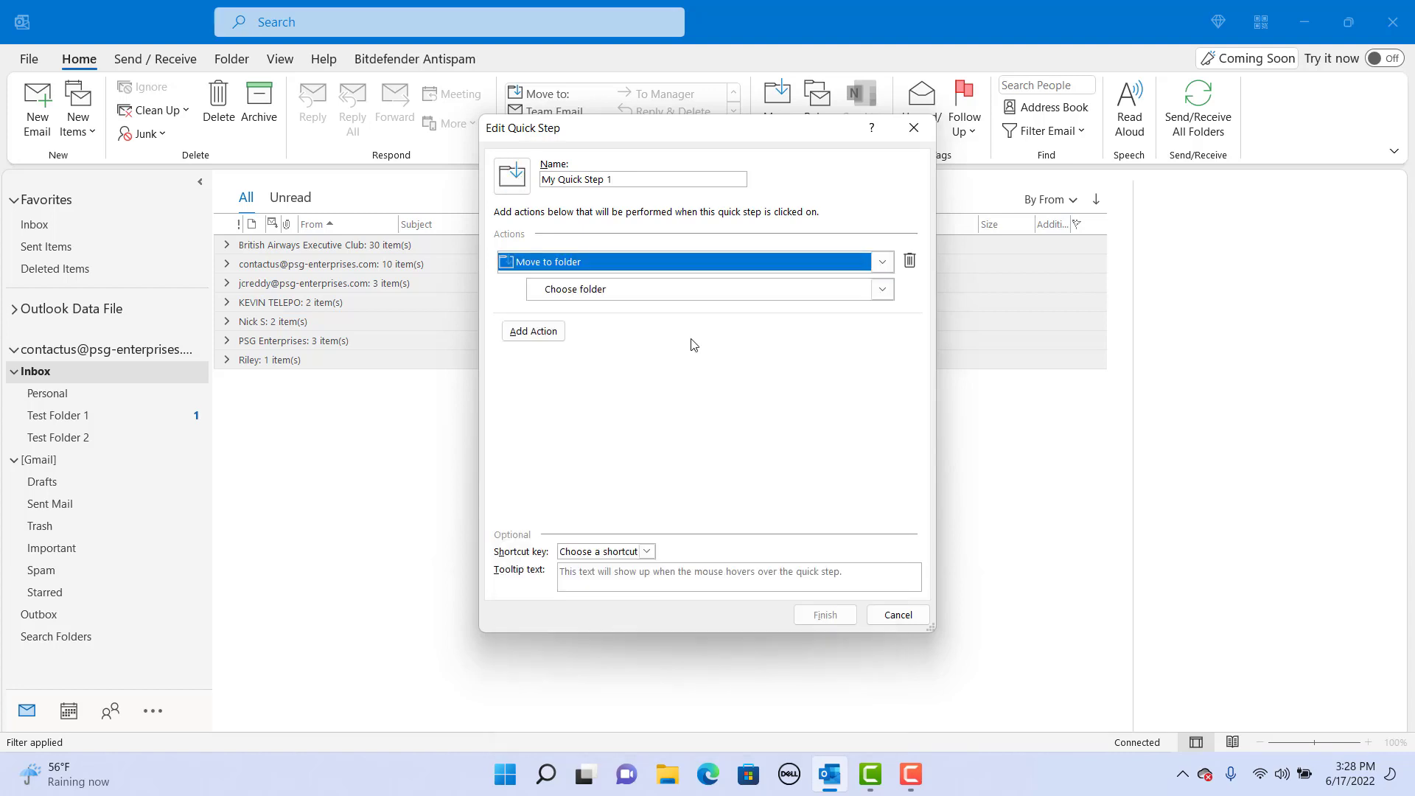
{"action": "left_click", "coordinate": [878, 291]}
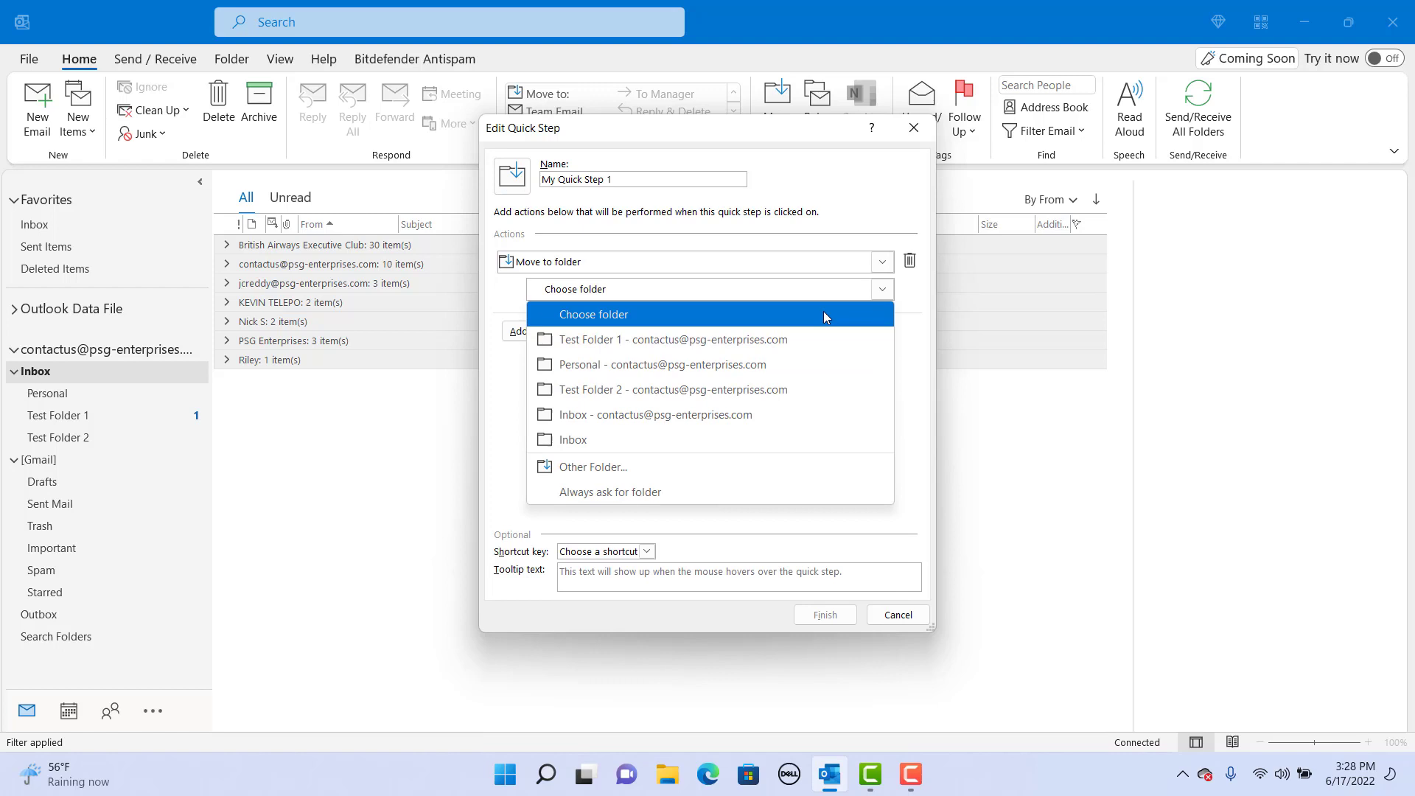
{"action": "left_click", "coordinate": [648, 401]}
Step: Add Mark as unread and Flag Message actions, then finish the quick step
{"action": "left_click", "coordinate": [534, 333]}
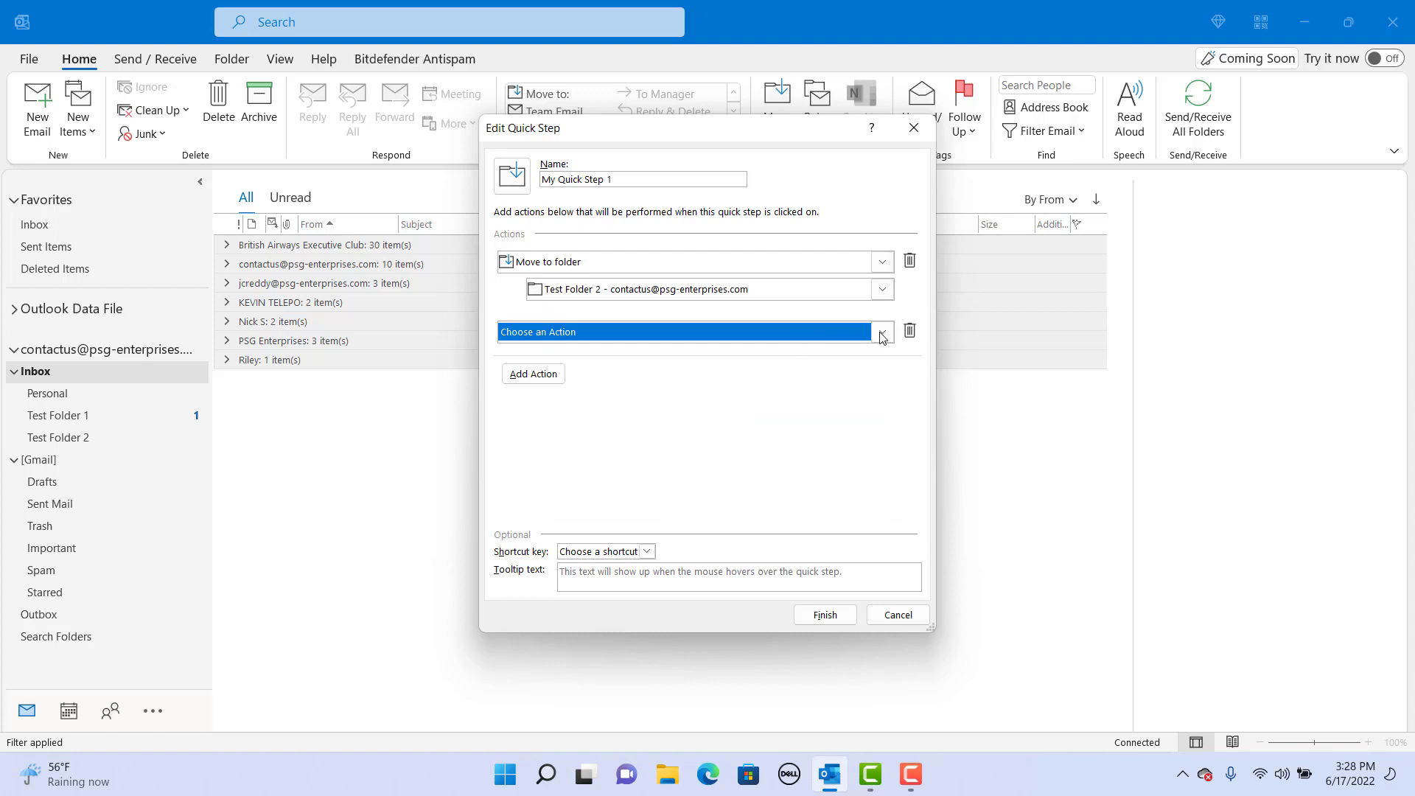
{"action": "left_click", "coordinate": [882, 332]}
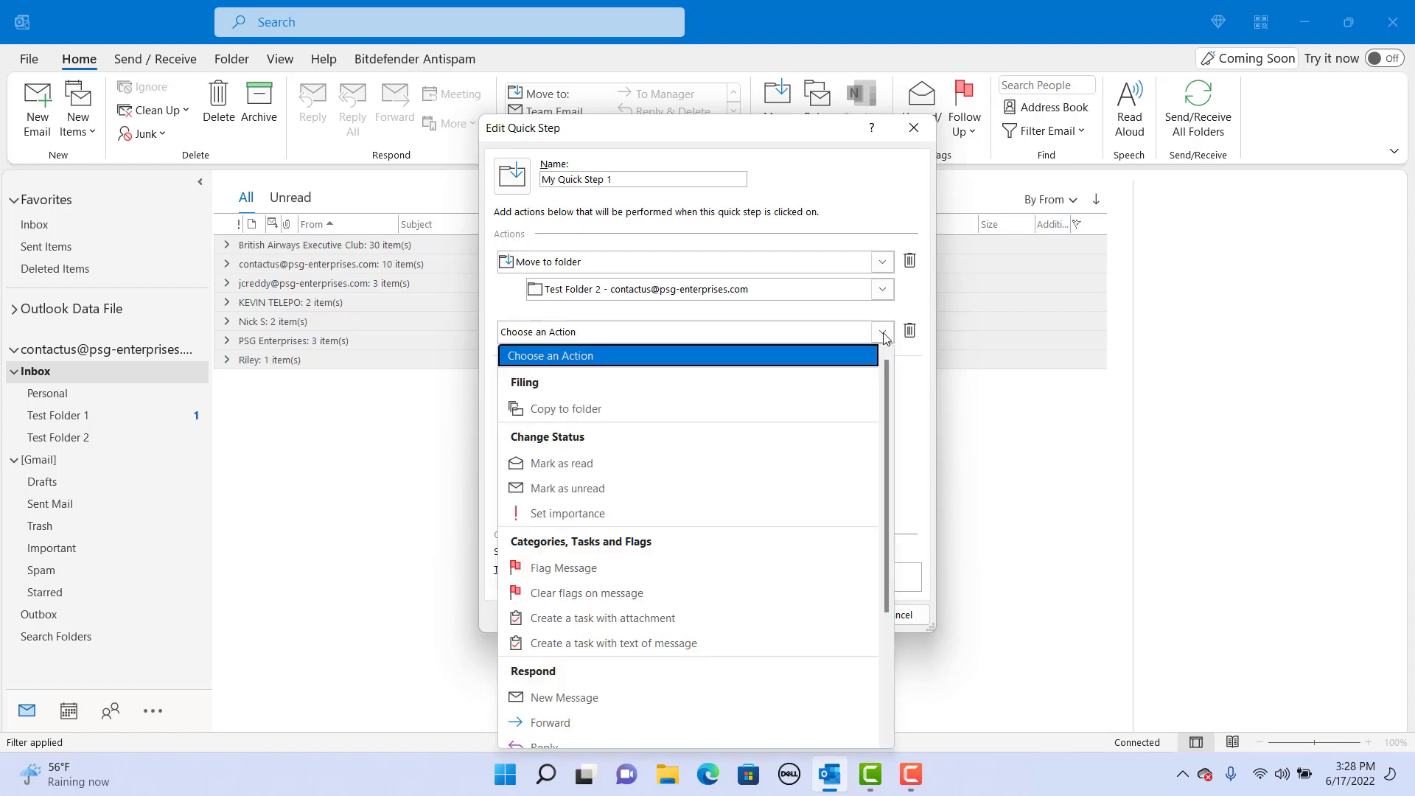
{"action": "left_click", "coordinate": [669, 485]}
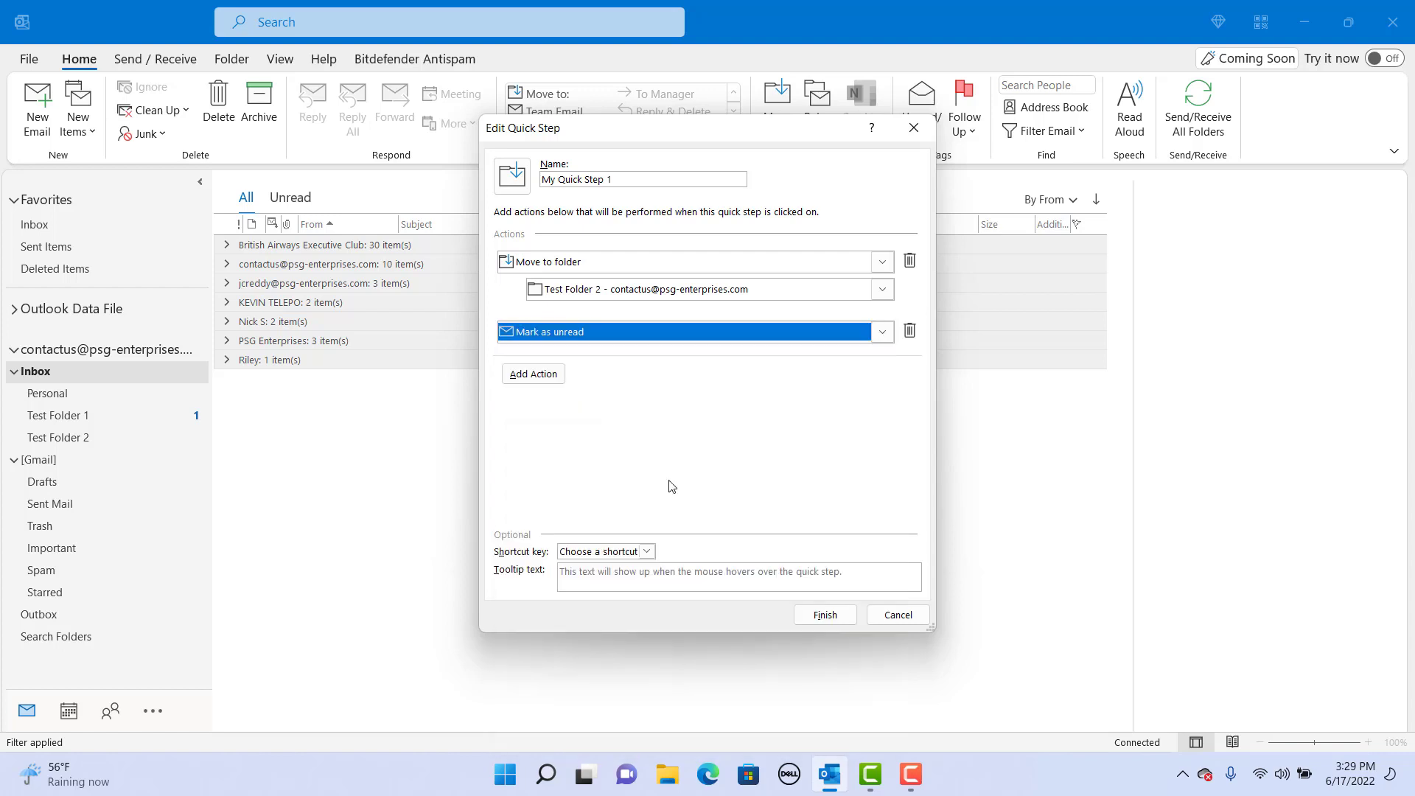
{"action": "left_click", "coordinate": [541, 382]}
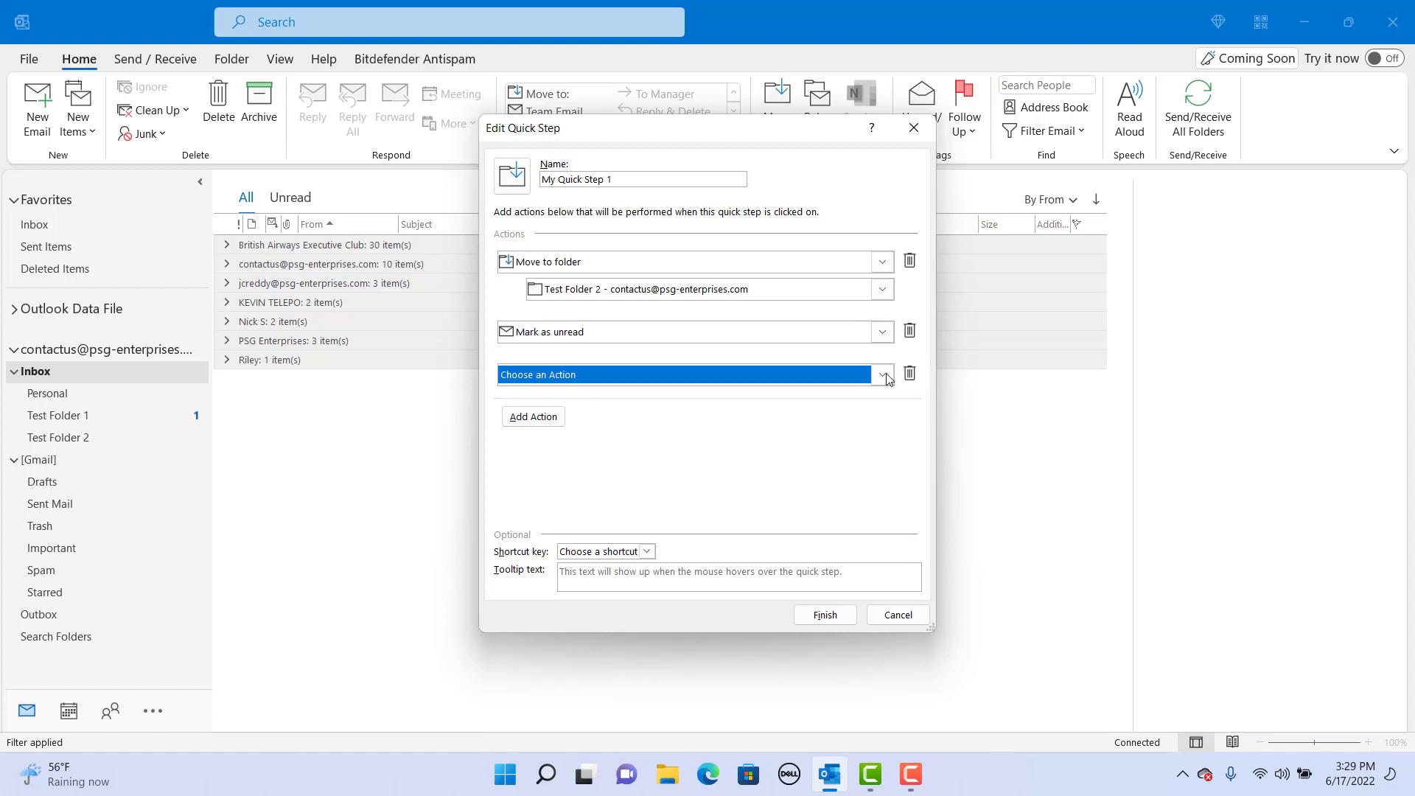
{"action": "left_click", "coordinate": [887, 379]}
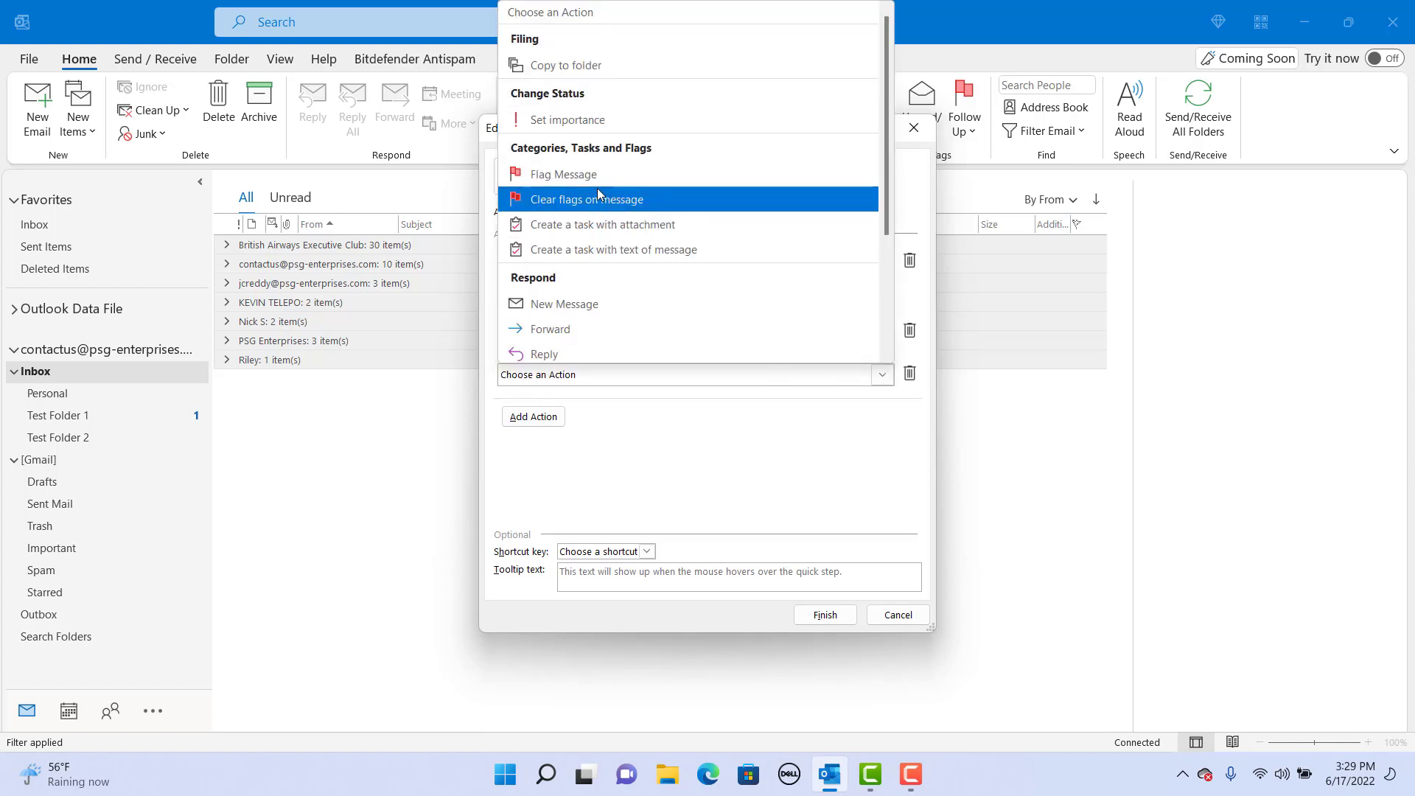
{"action": "left_click", "coordinate": [566, 174]}
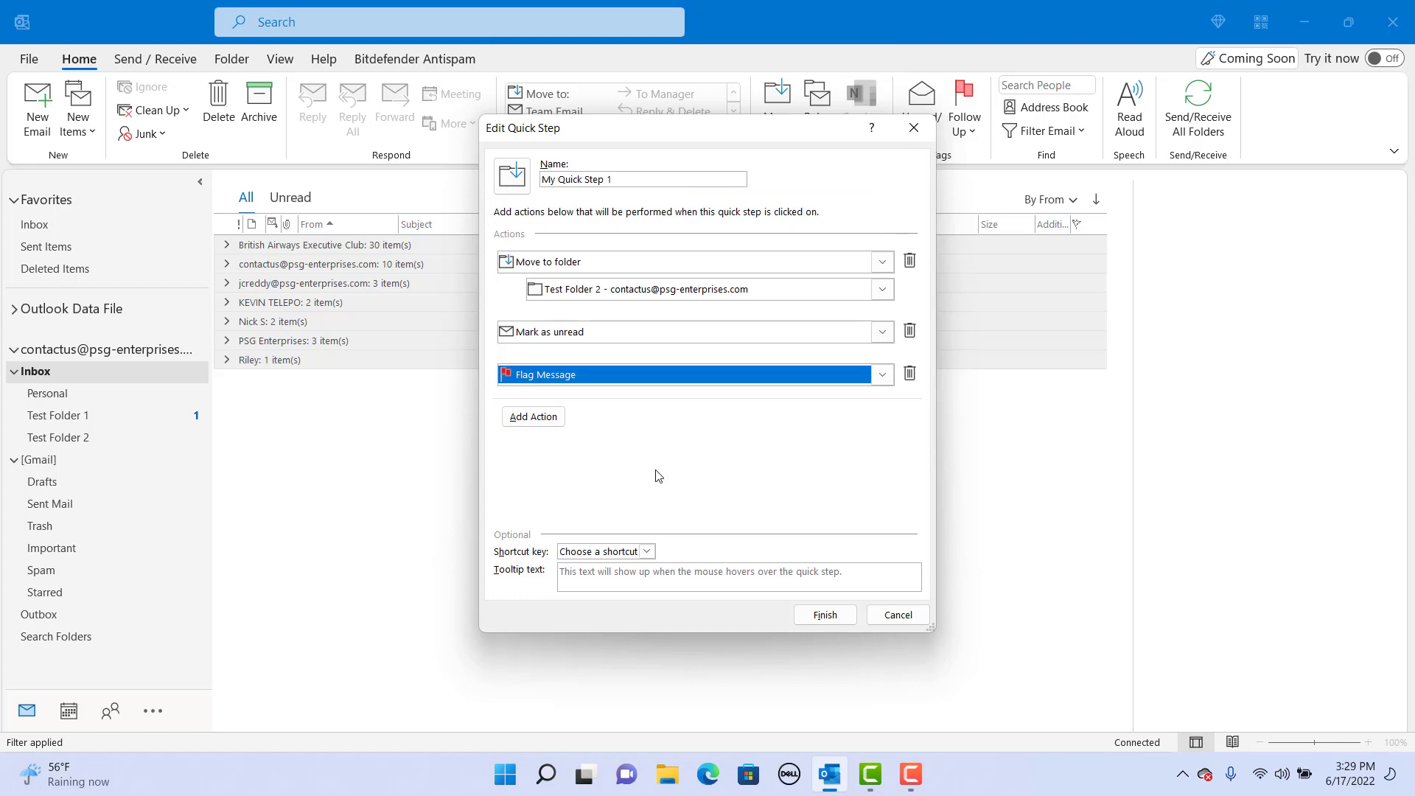
{"action": "left_click", "coordinate": [825, 616]}
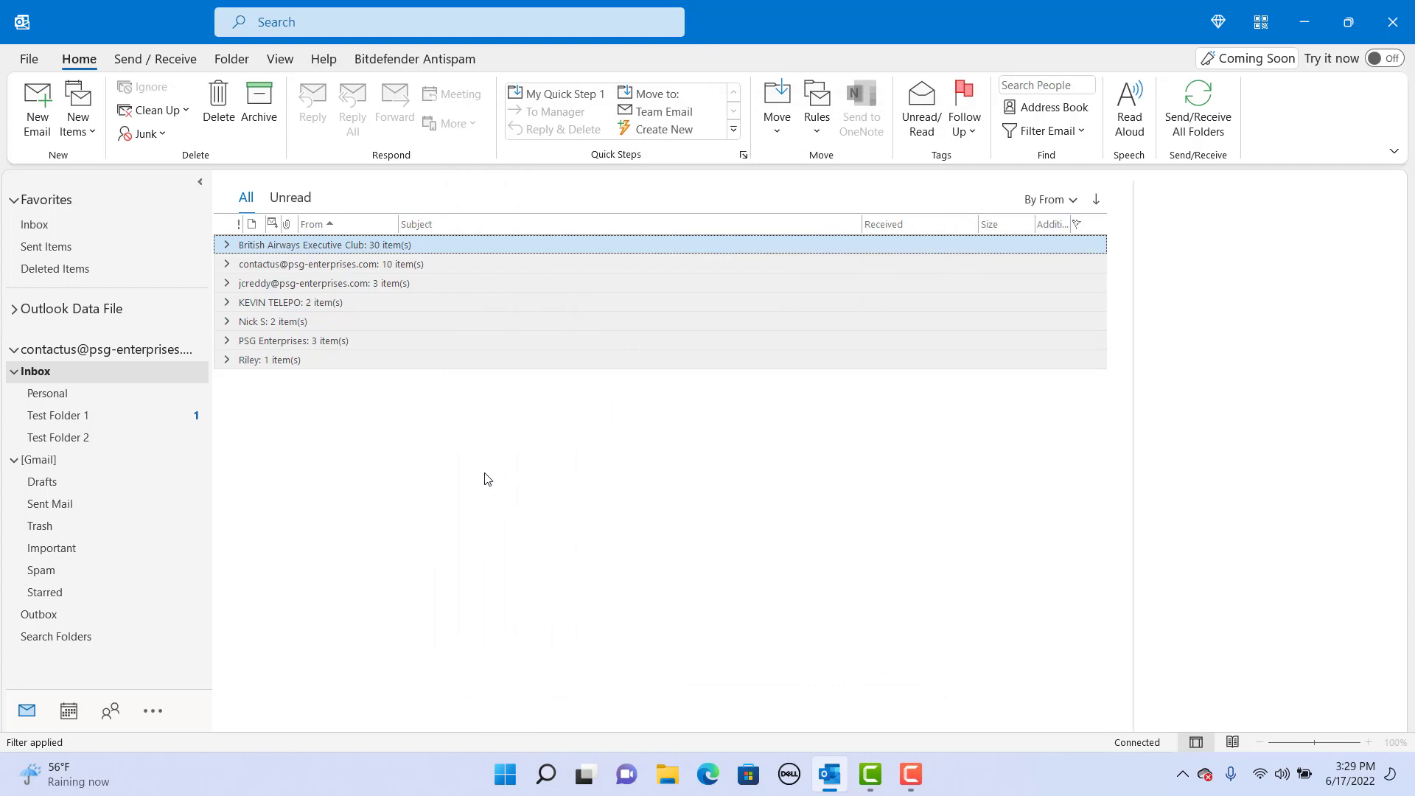
Step: Run My Quick Step 1 on the Test Document email and view it in Test Folder 2
{"action": "left_click", "coordinate": [225, 267]}
{"action": "left_click", "coordinate": [414, 297]}
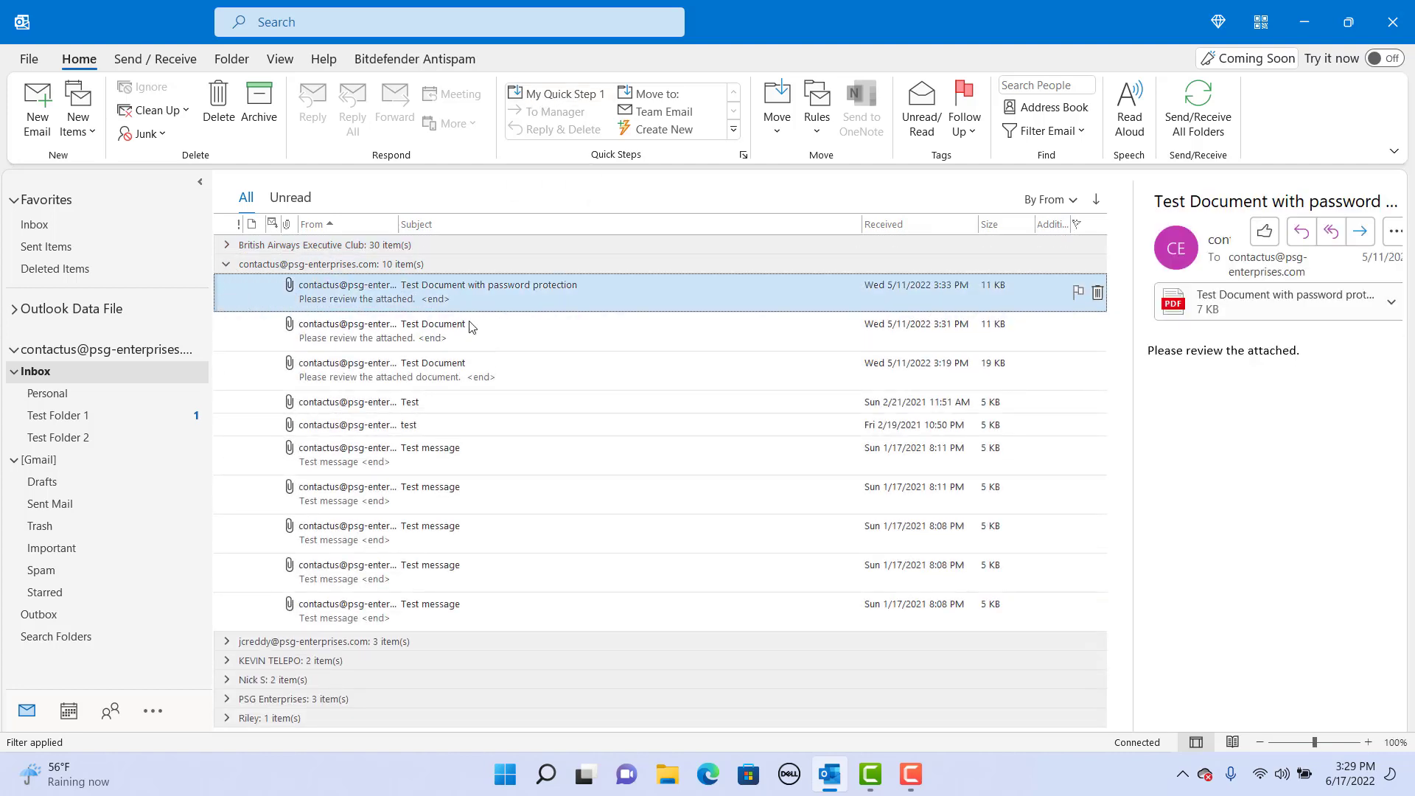
{"action": "left_click", "coordinate": [548, 95]}
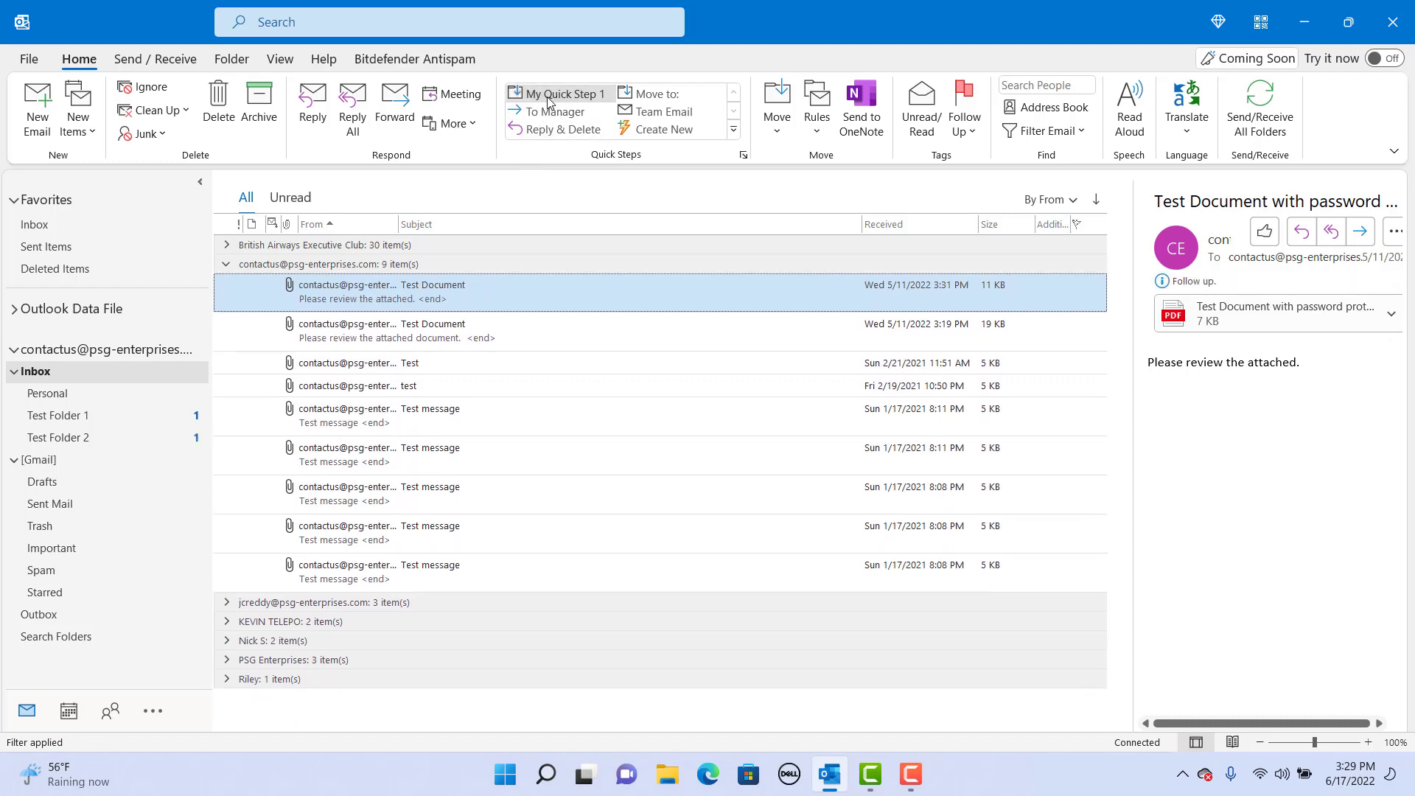
{"action": "left_click", "coordinate": [75, 440]}
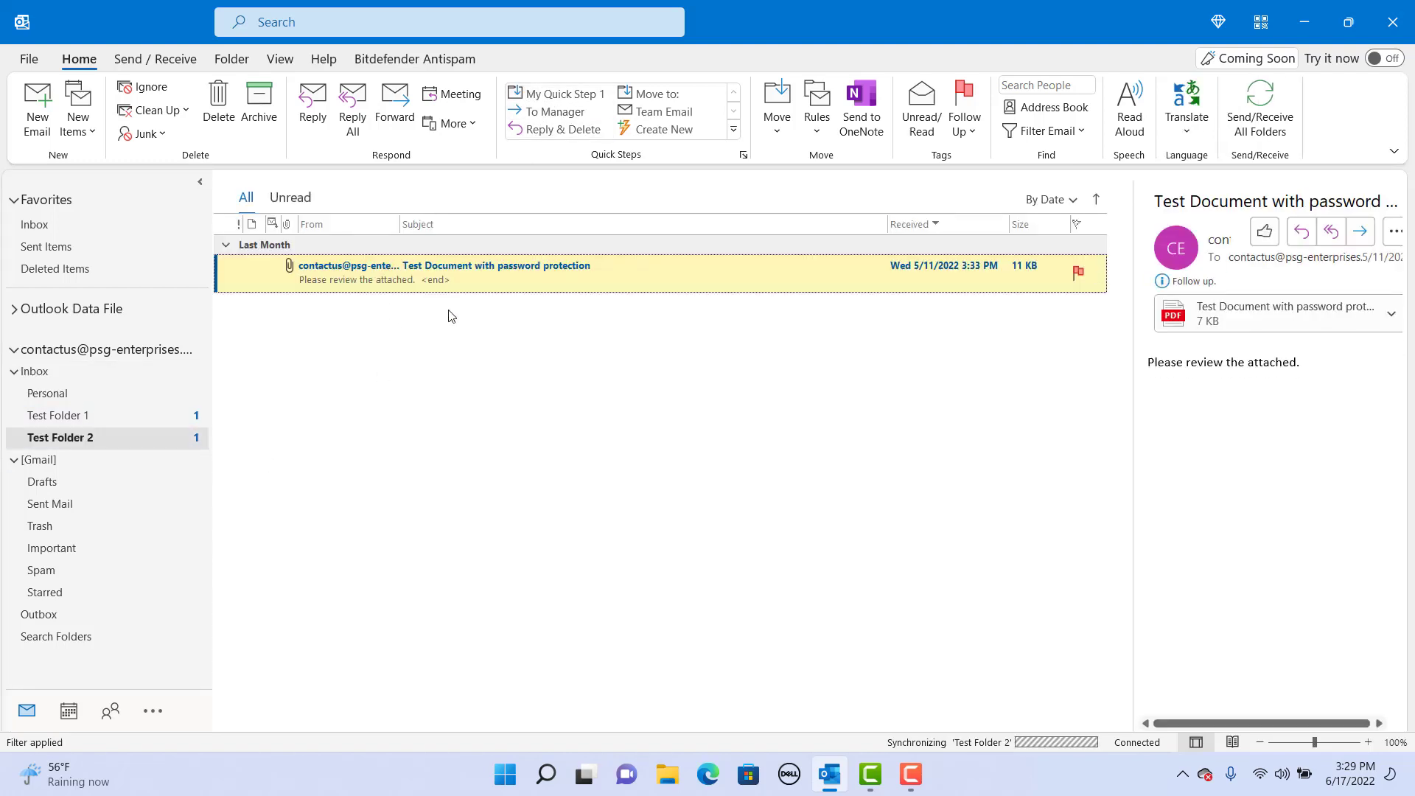